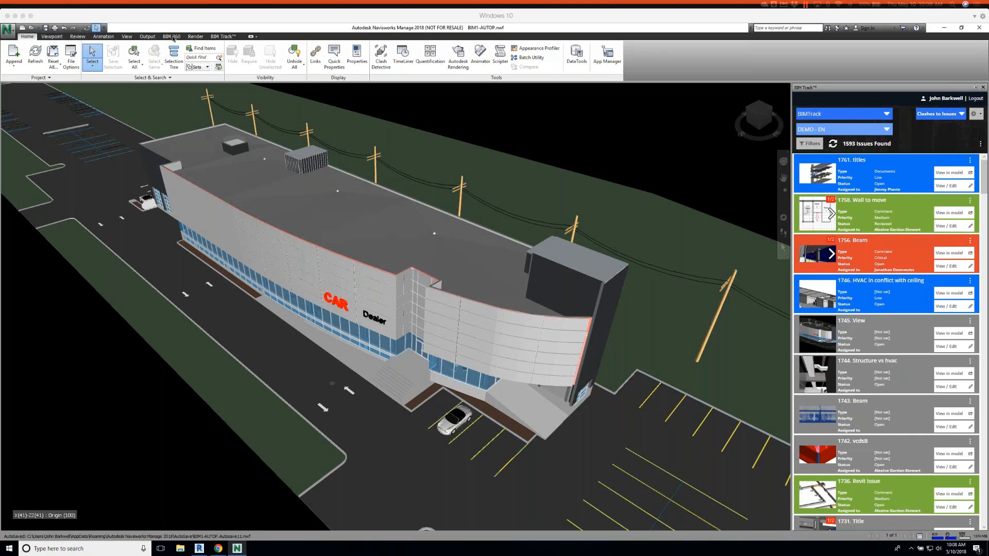
# Browse the DEMO - EN project's issue list in BIM Track
pyautogui.click(172, 36)
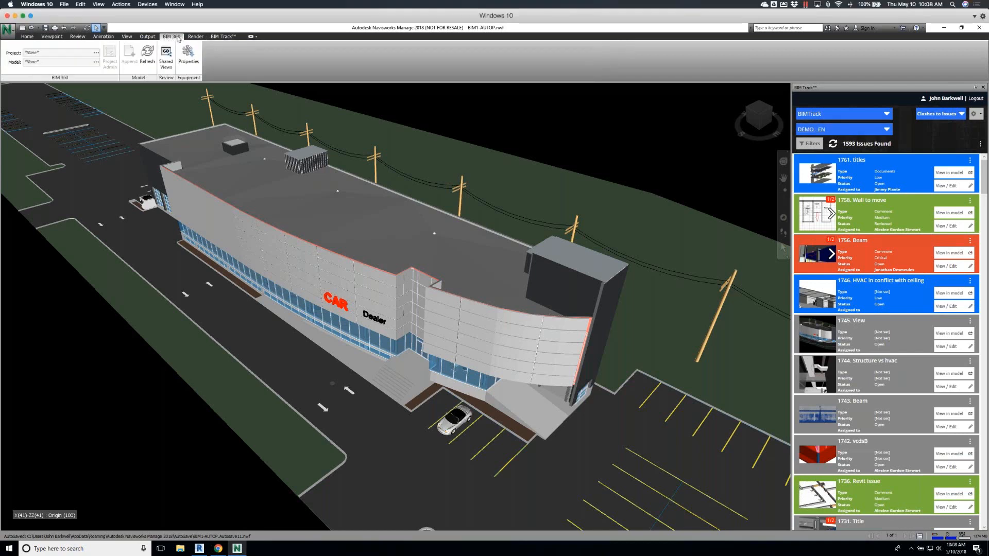
pyautogui.click(219, 37)
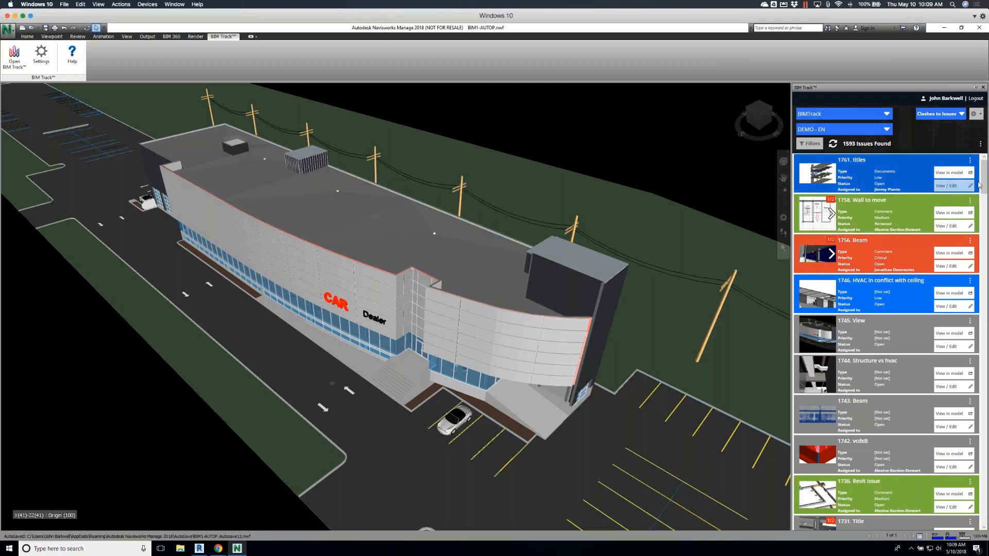
pyautogui.moveTo(985, 182); pyautogui.dragTo(987, 210)
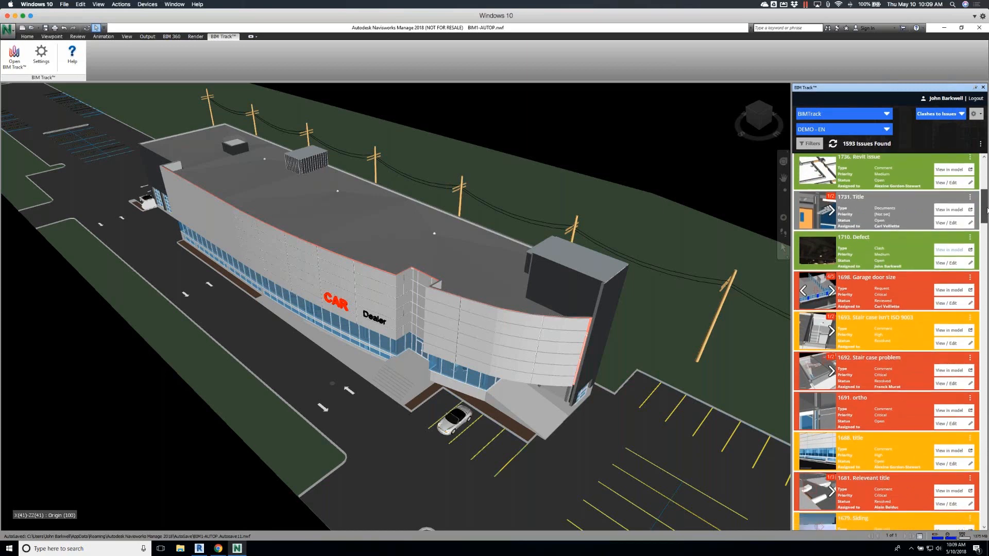
pyautogui.moveTo(987, 209); pyautogui.dragTo(987, 210)
pyautogui.scroll(2, 985, 196)
pyautogui.moveTo(984, 196); pyautogui.dragTo(986, 165)
pyautogui.scroll(-3, 987, 164)
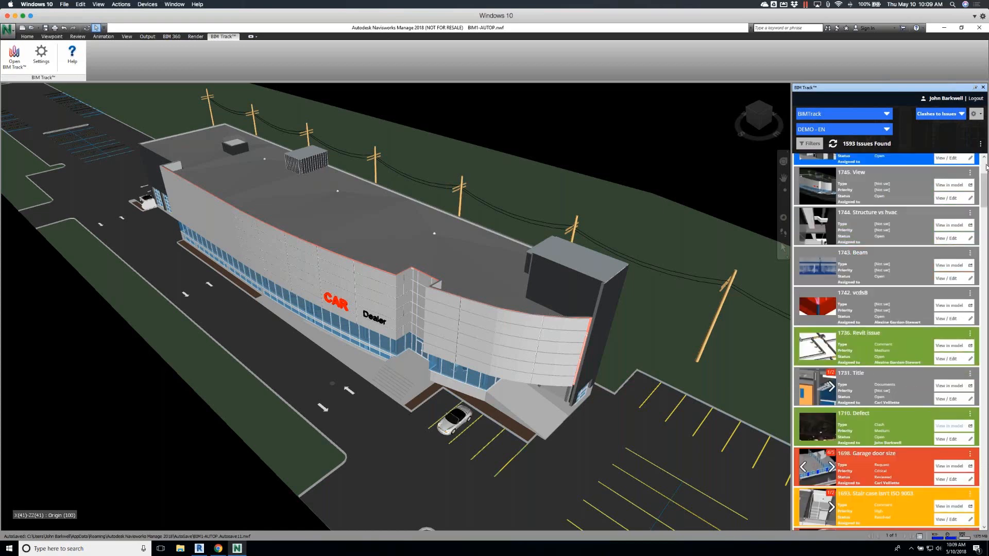
# Start creating issues from existing views and add every view in the first 3D View (BIM1-AUTOP_ARC.nwc) group
pyautogui.click(962, 114)
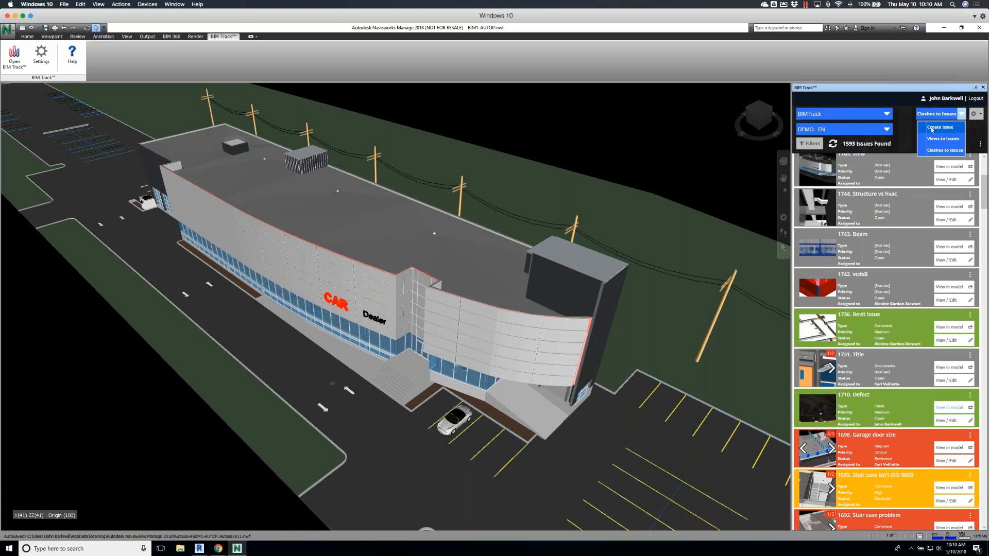
pyautogui.click(956, 139)
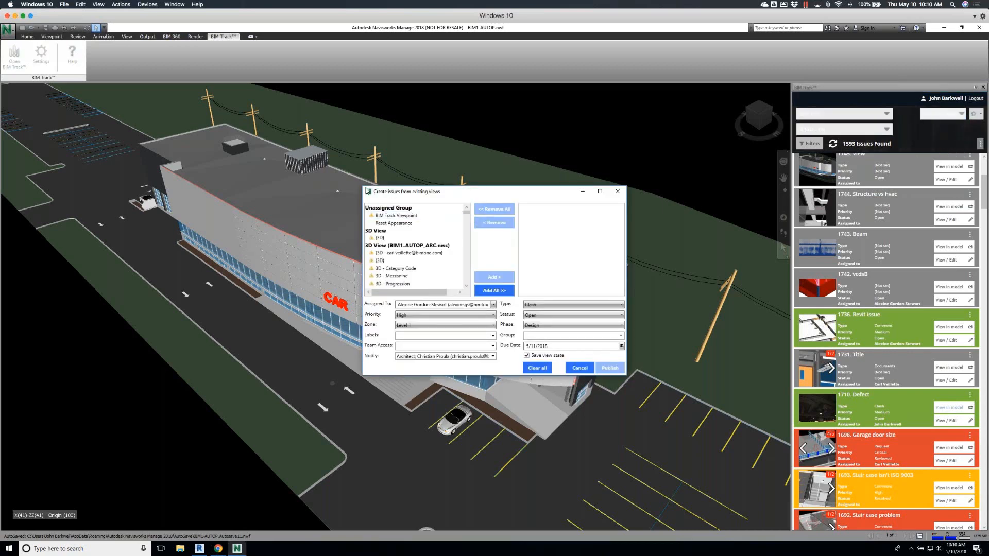
pyautogui.moveTo(361, 186); pyautogui.dragTo(305, 136)
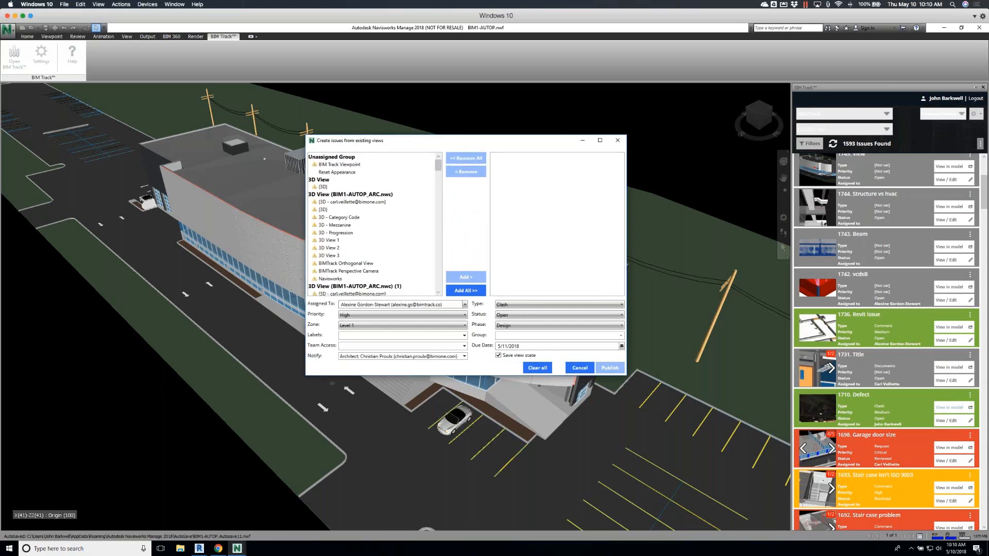
pyautogui.click(336, 202)
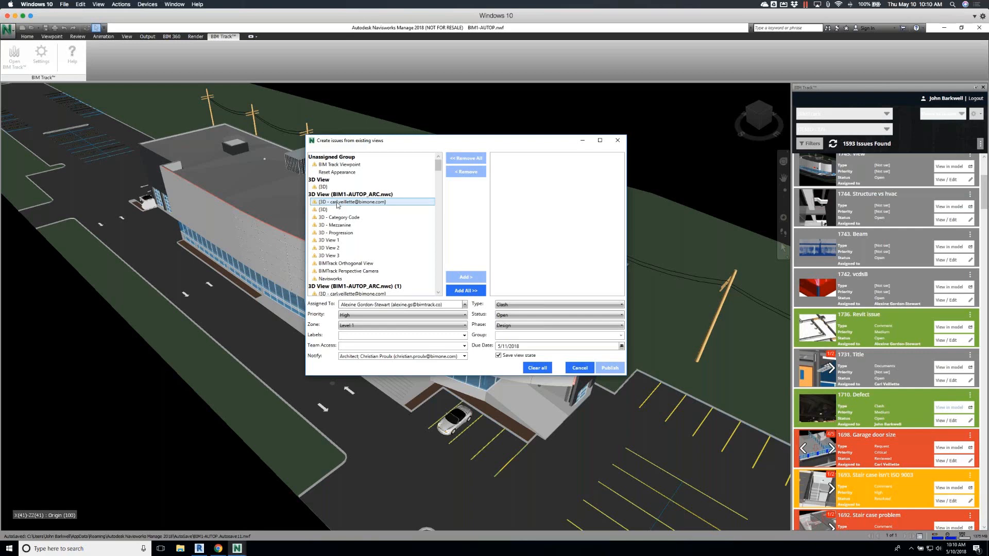
pyautogui.click(337, 202)
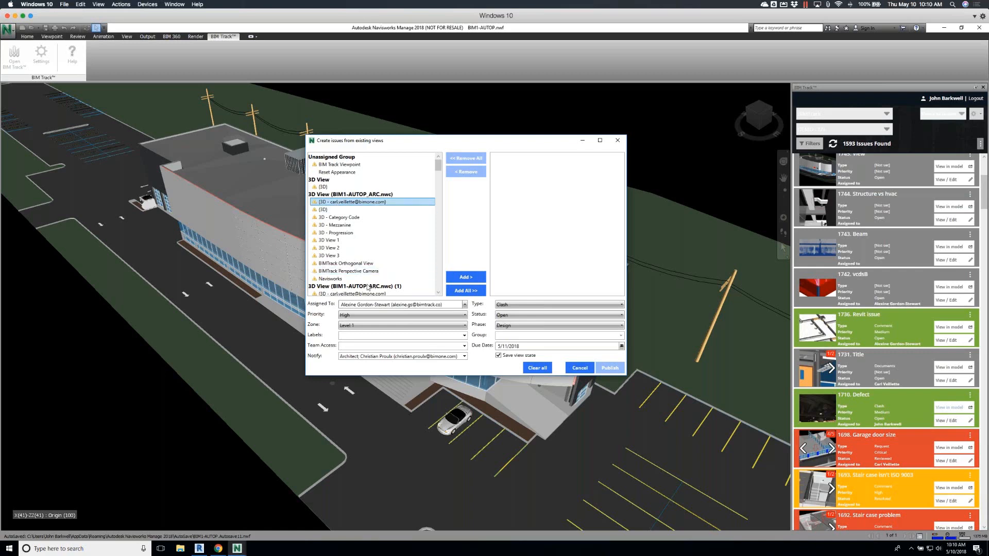
pyautogui.keyDown('shift'); pyautogui.click(340, 279); pyautogui.keyUp('shift')
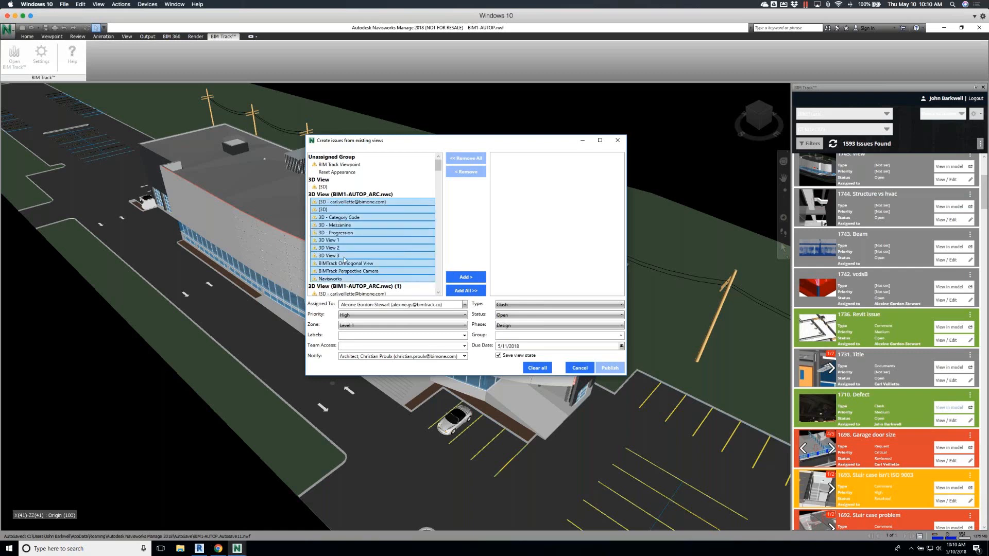
pyautogui.click(472, 278)
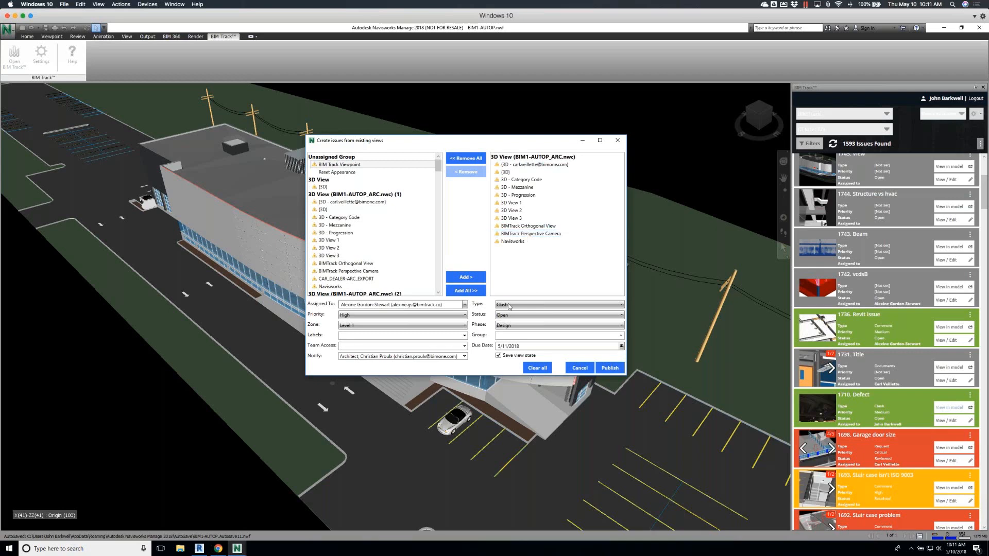
# Review the available assignees, notification recipients, priorities and zones for the new issues
pyautogui.click(465, 305)
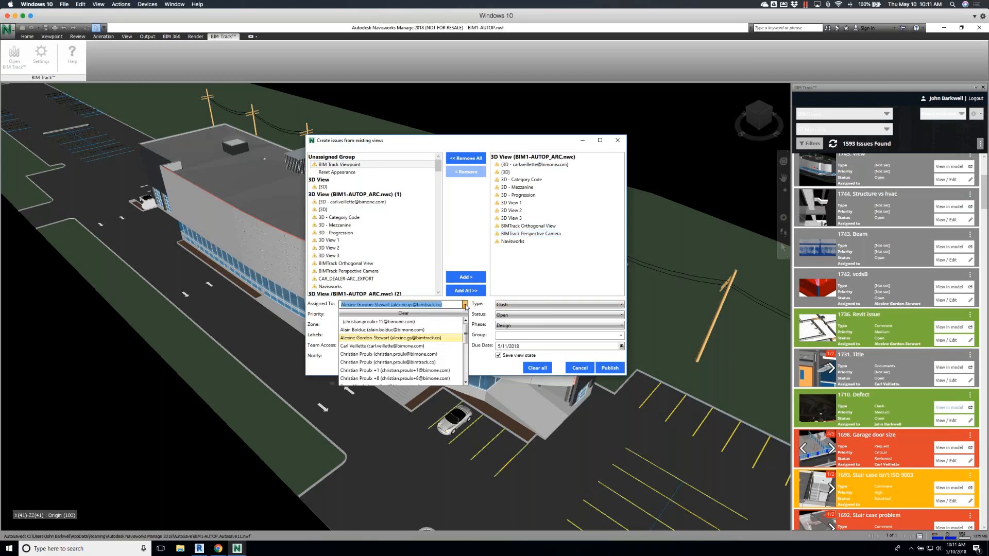
pyautogui.click(465, 304)
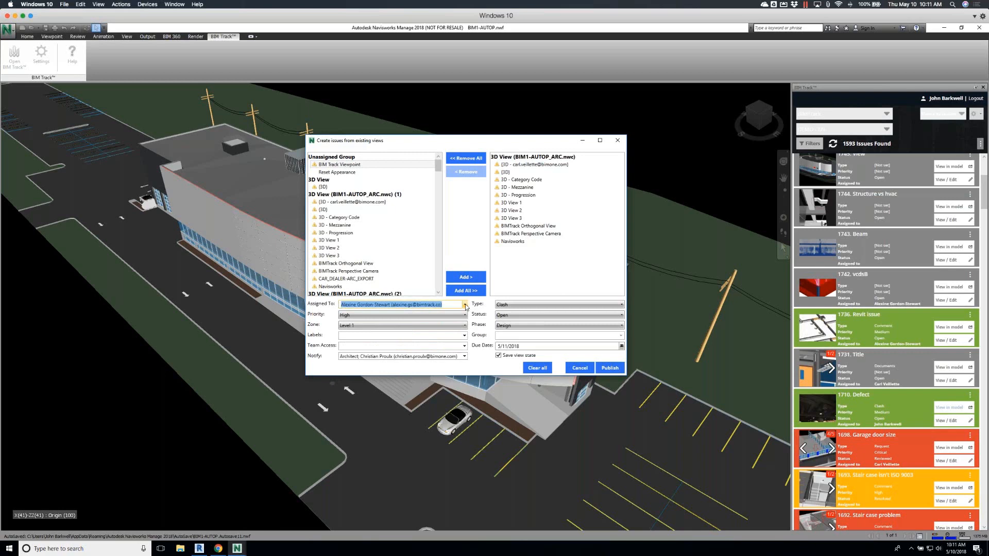
pyautogui.click(464, 357)
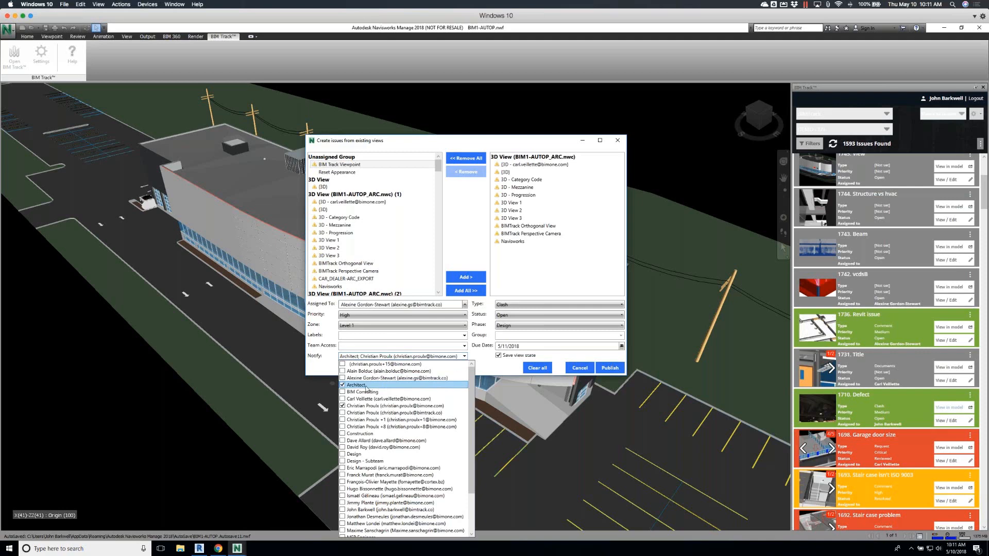
pyautogui.click(479, 351)
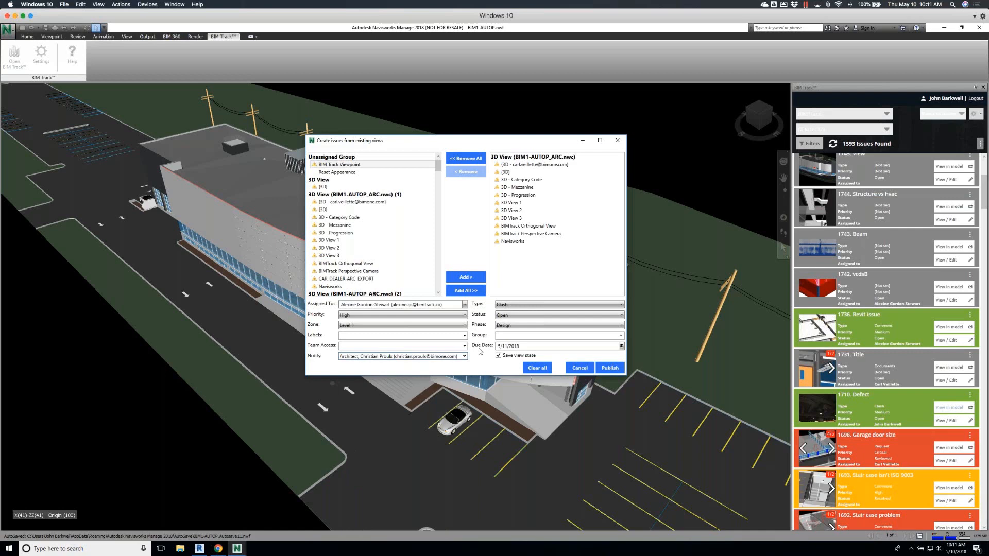
pyautogui.click(464, 317)
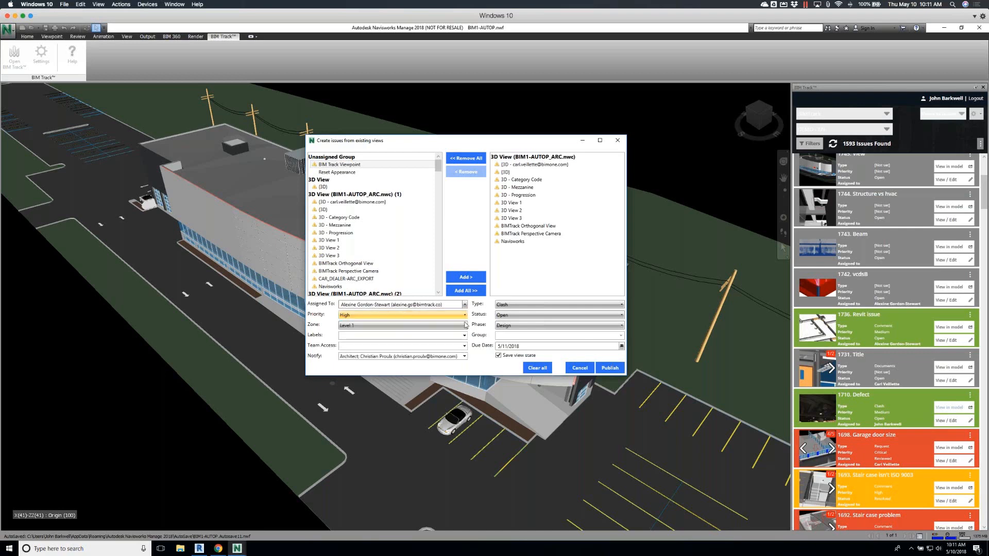
pyautogui.click(465, 325)
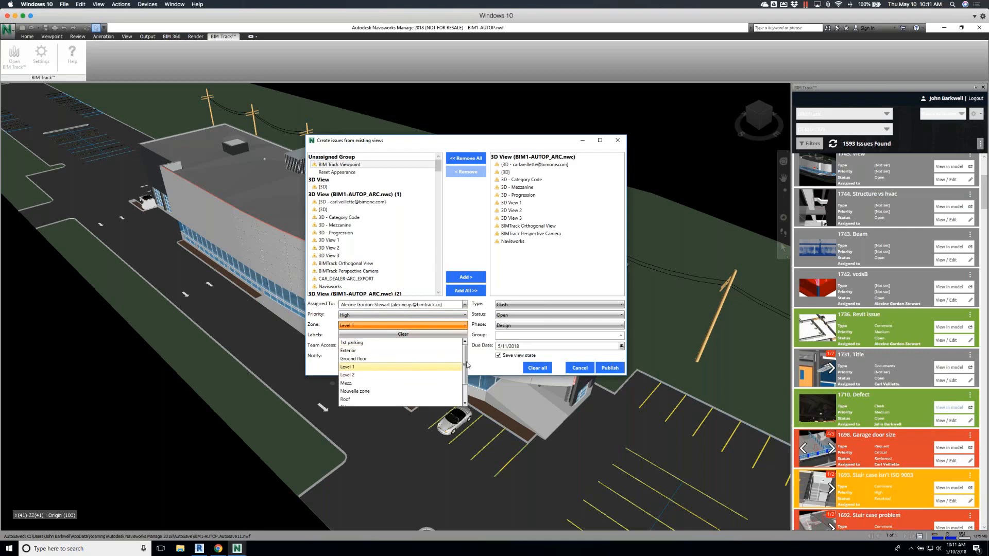
pyautogui.moveTo(466, 368); pyautogui.dragTo(466, 374)
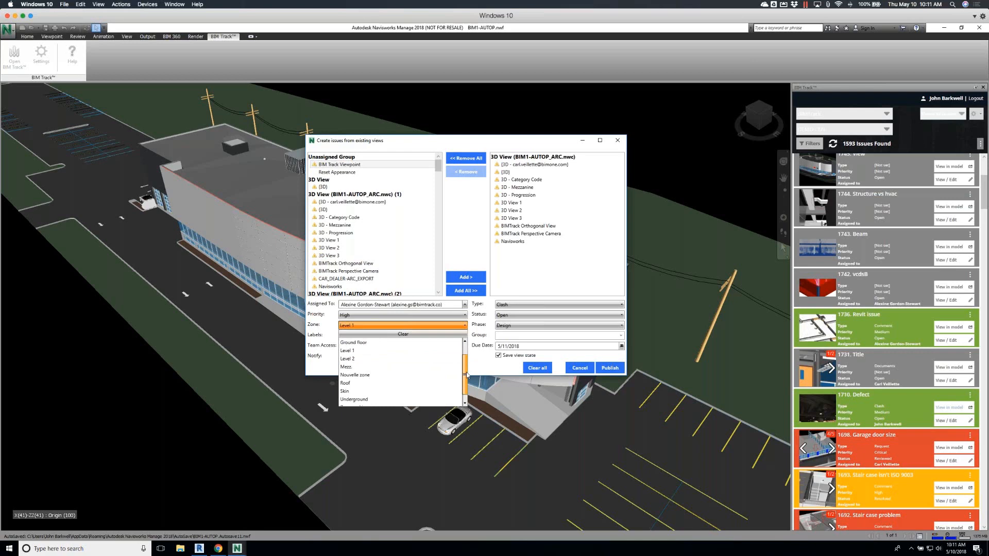
pyautogui.click(475, 328)
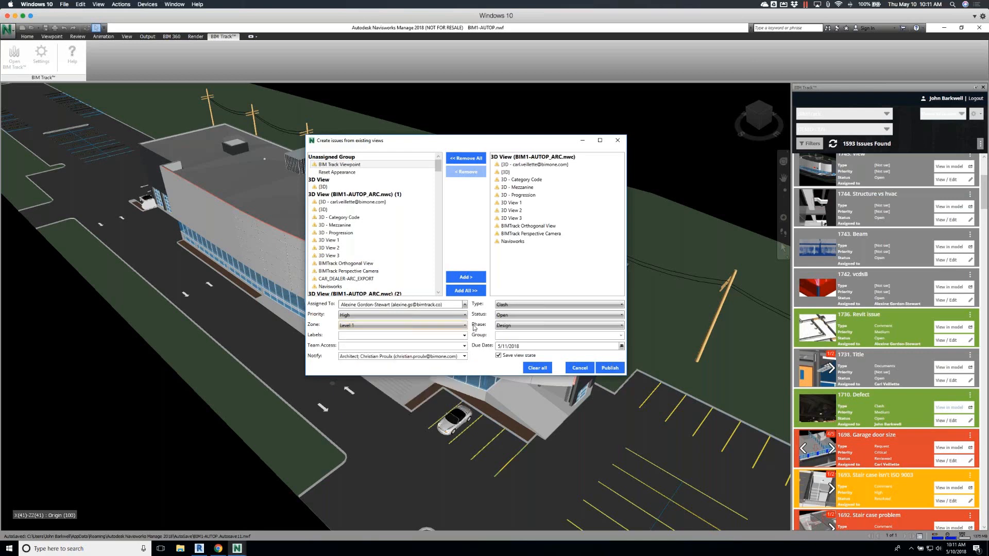
# Set the issue type to Comment, turn off saving the view state, and cancel creating issues from views
pyautogui.click(525, 306)
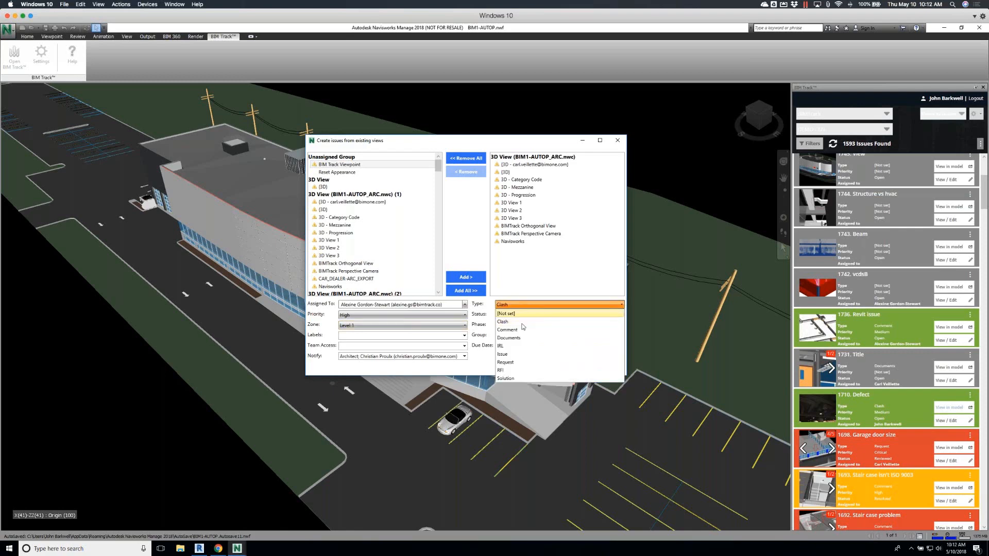
pyautogui.click(520, 330)
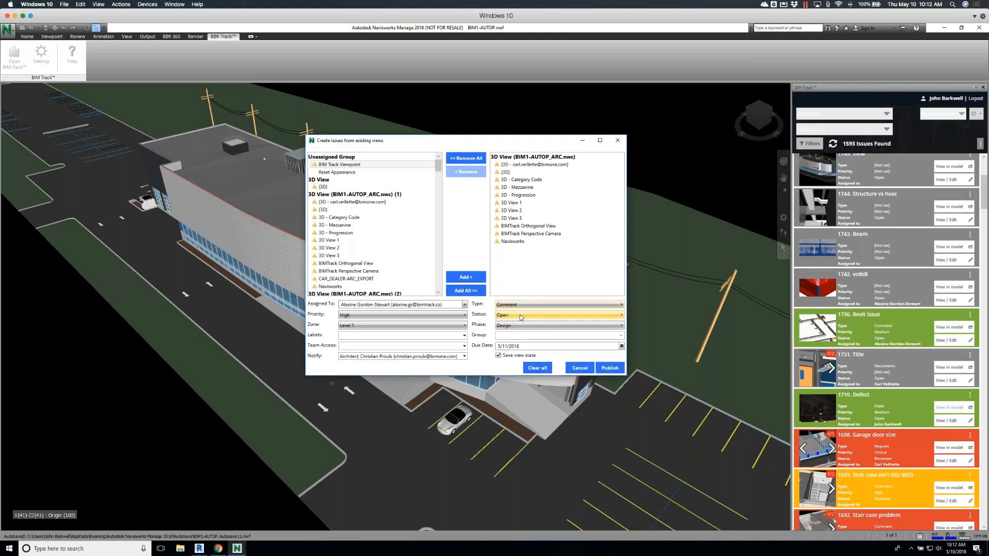
pyautogui.click(621, 346)
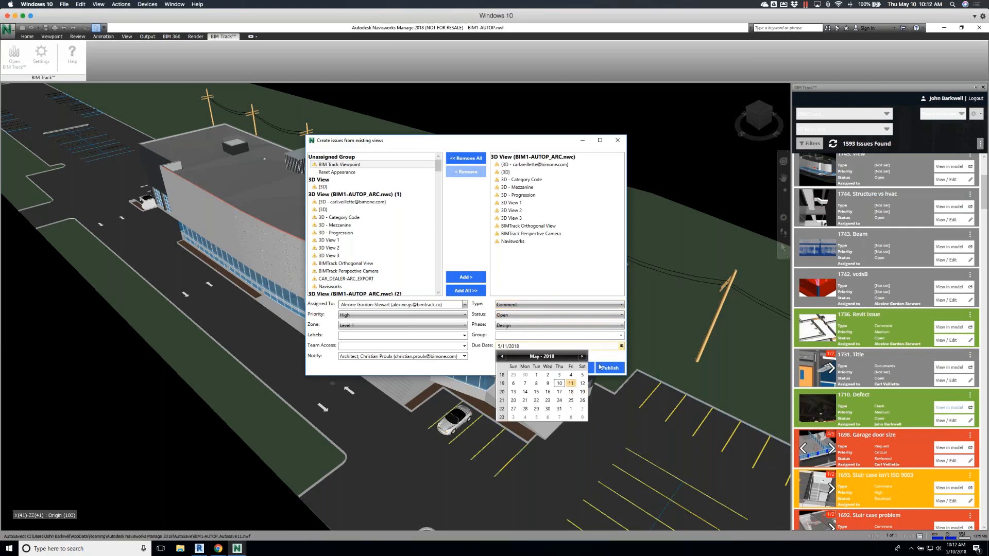
pyautogui.click(601, 357)
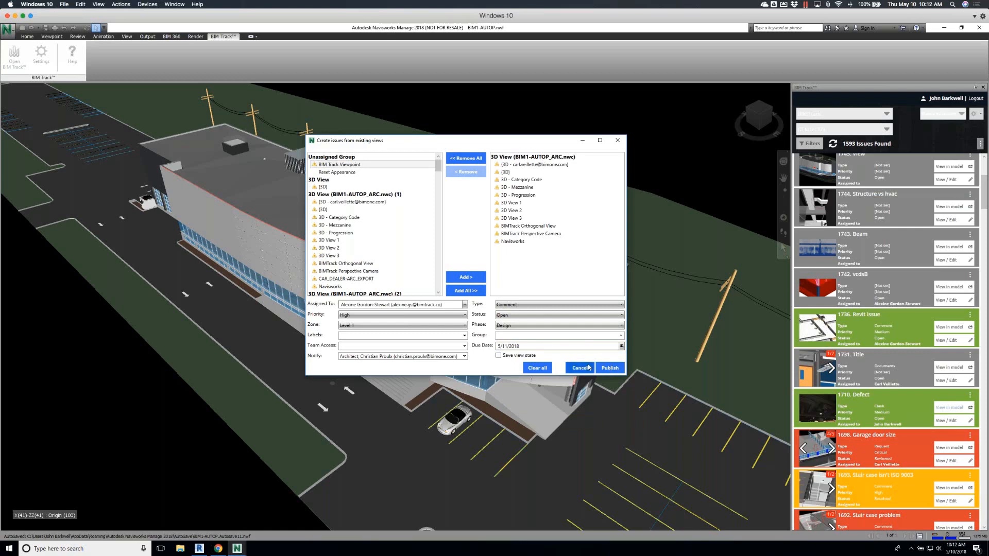
pyautogui.click(589, 367)
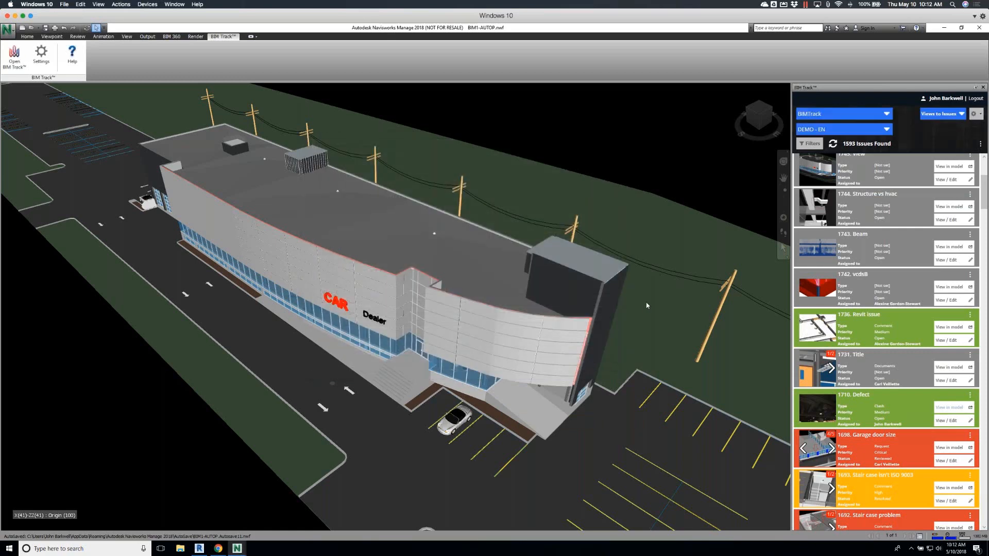
# Open Clash Detective and set the expanded Joist 450 clash group in C-ARC-Walls vs STR to Reviewed
pyautogui.click(28, 36)
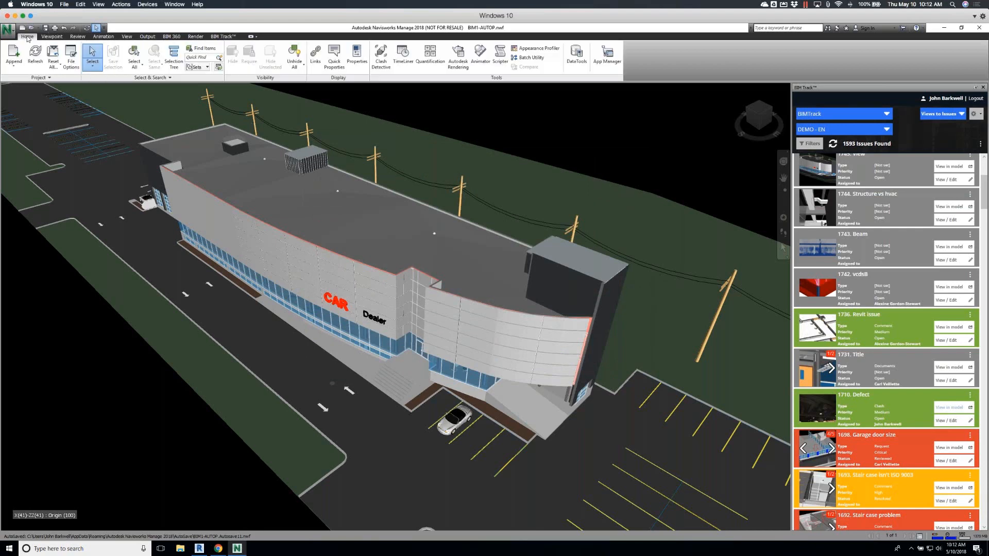
pyautogui.click(381, 55)
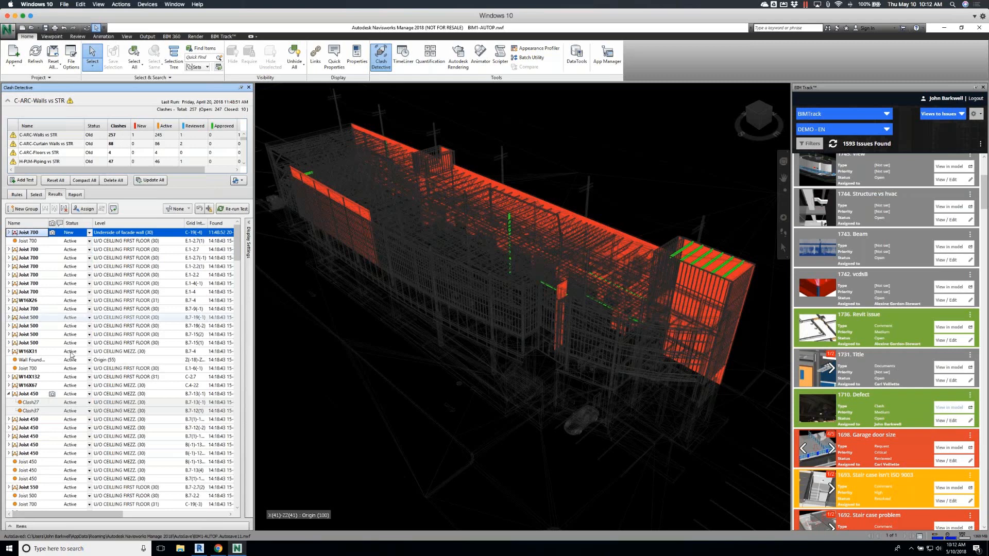
pyautogui.click(32, 394)
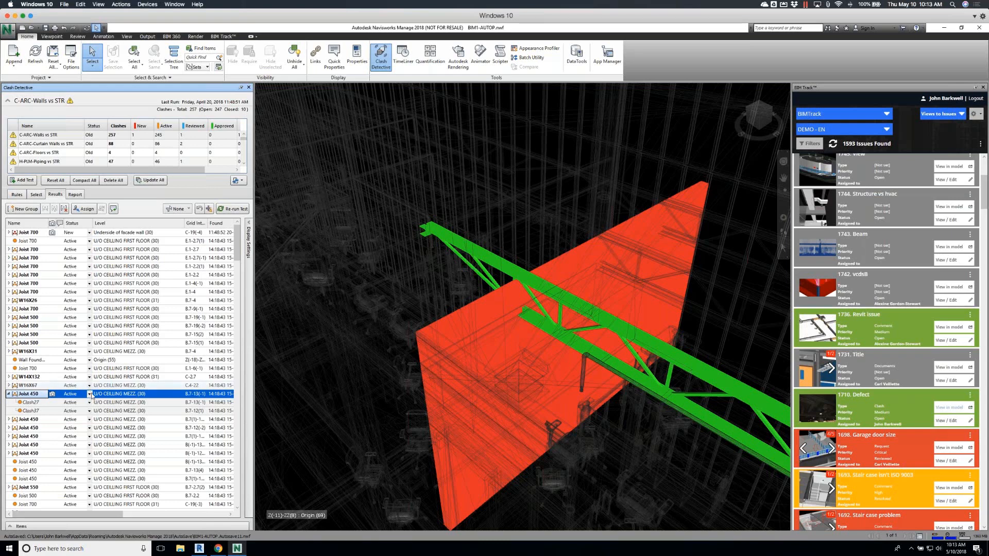
pyautogui.click(90, 394)
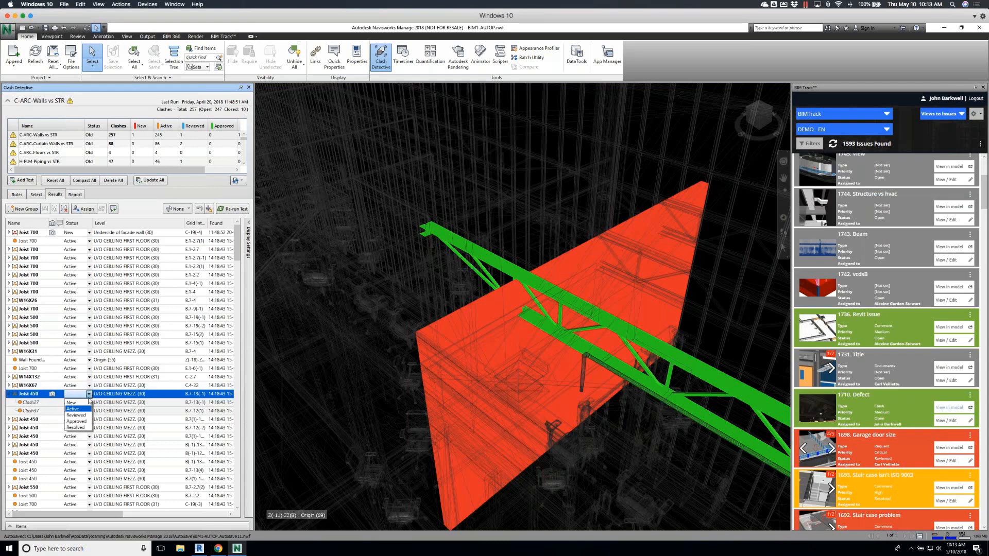
pyautogui.click(79, 416)
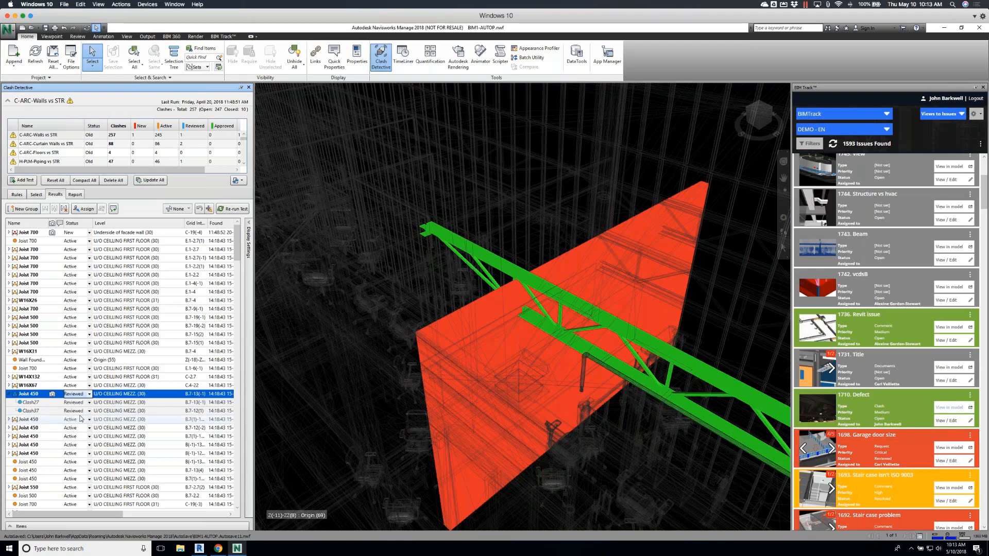
# Inspect Clash27 and Clash37 in the model and return to their parent Joist 450 group
pyautogui.click(35, 404)
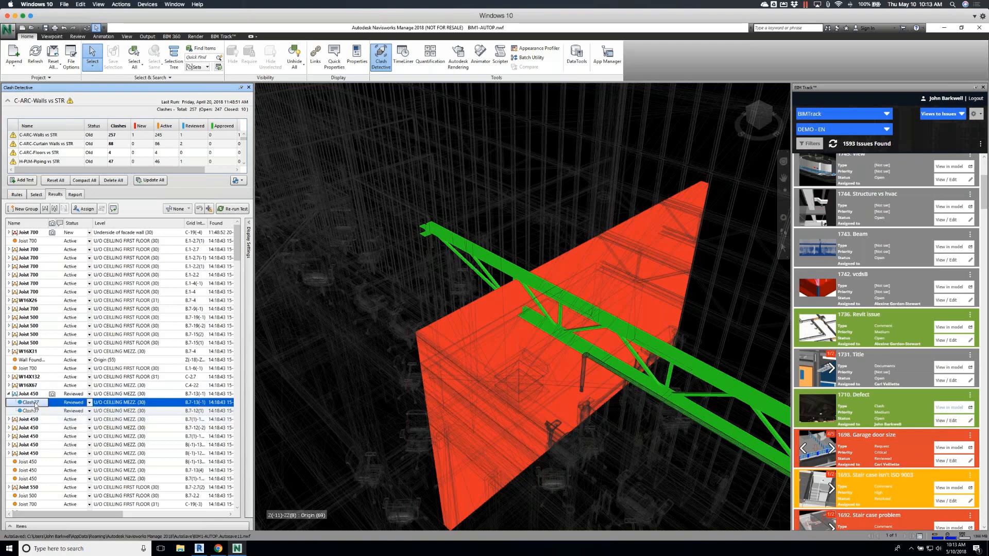
pyautogui.click(37, 411)
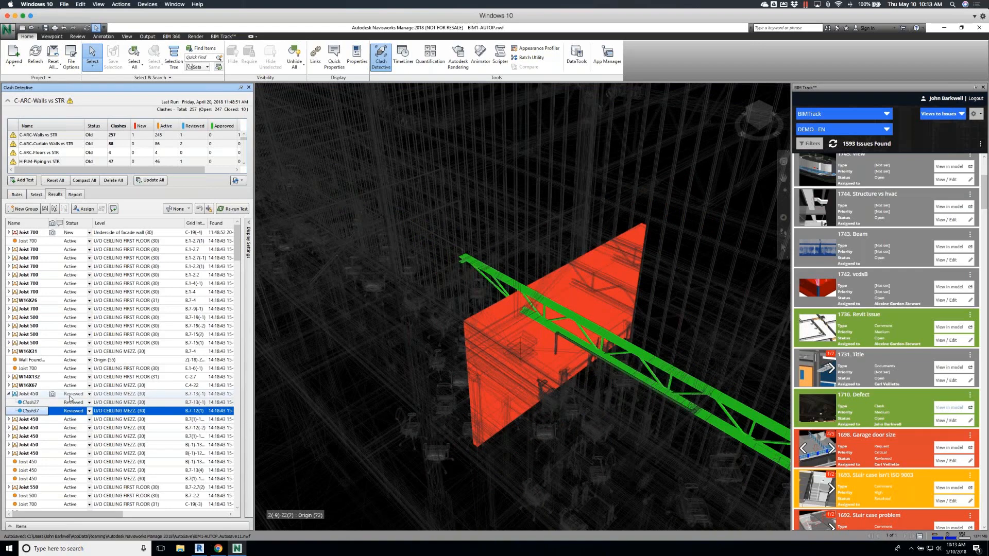
pyautogui.click(45, 394)
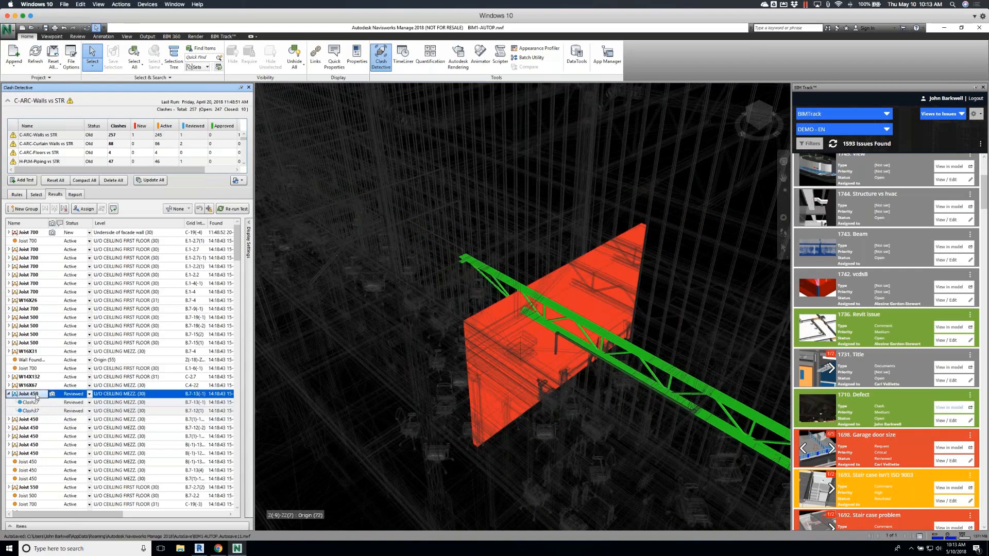
# Start creating BIM Track issues from clashes and include the C-ARC-Walls vs STR clash test
pyautogui.click(961, 114)
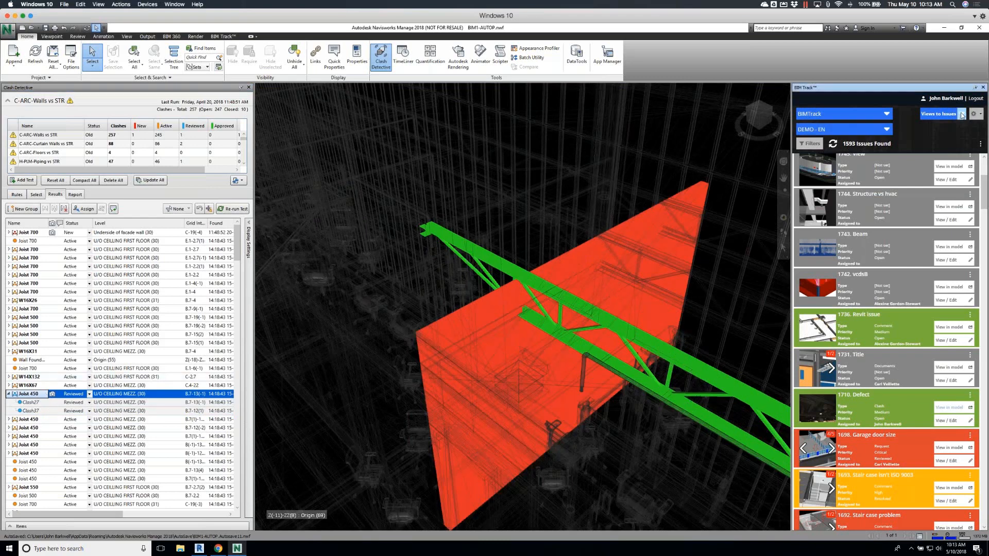
pyautogui.click(948, 150)
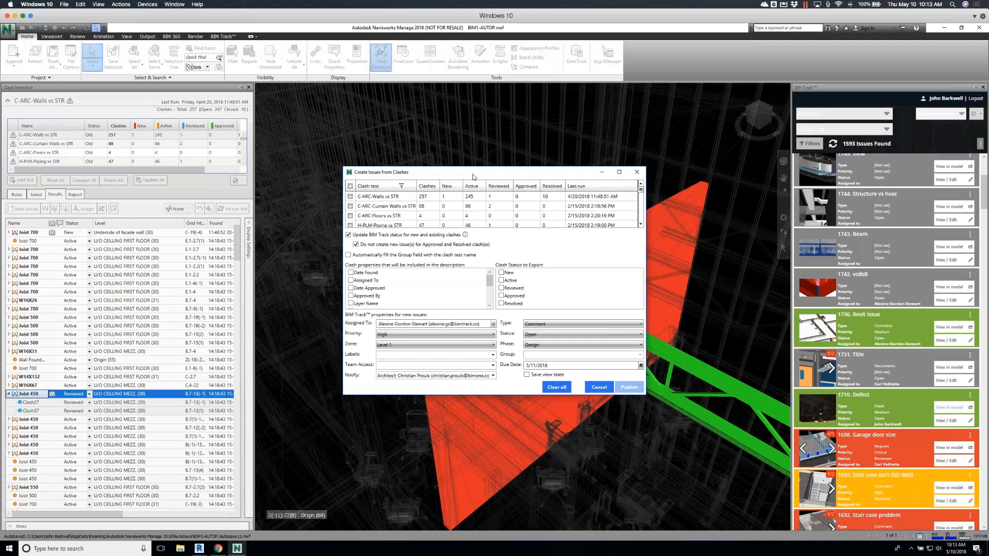
pyautogui.click(350, 196)
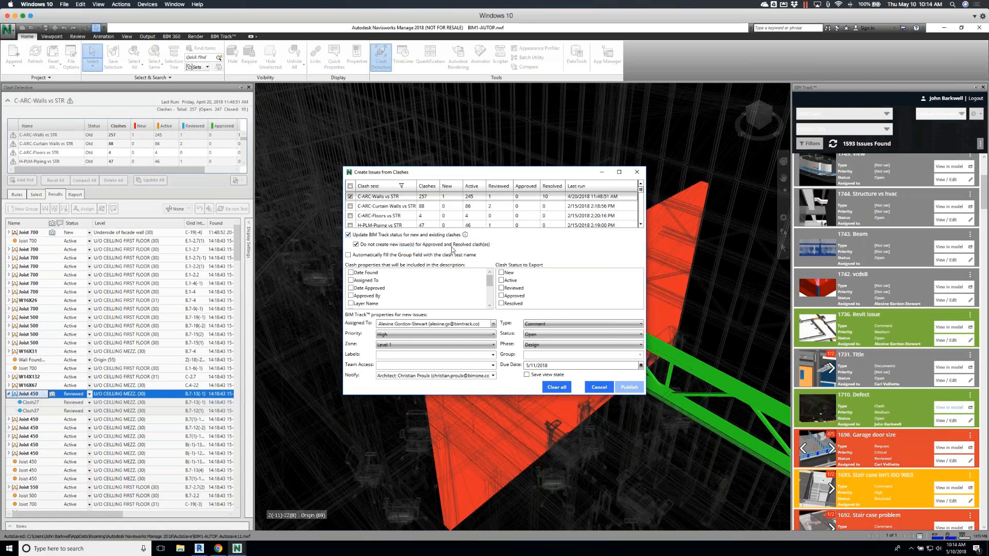
# Include the Date Found, Distance and Description clash properties in the issue description
pyautogui.click(351, 273)
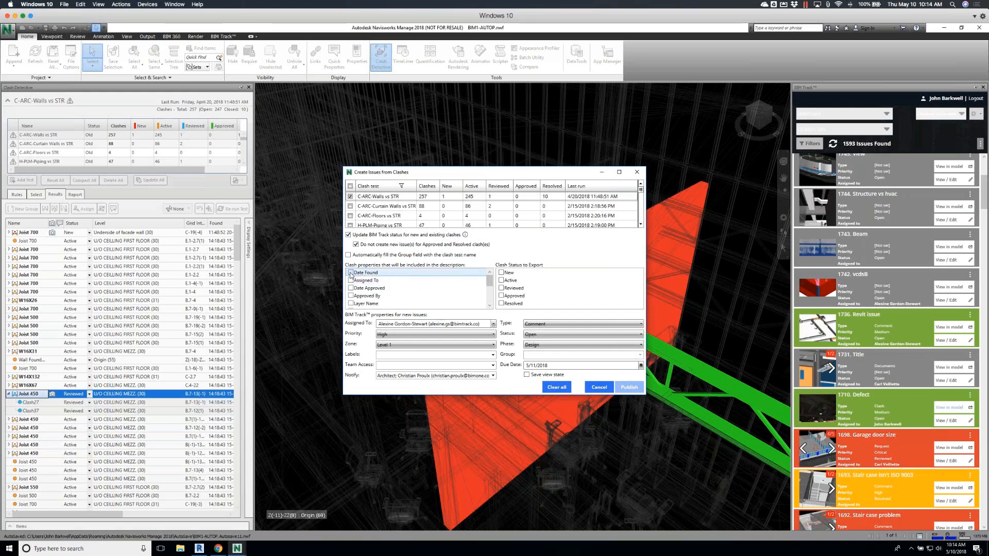
pyautogui.moveTo(493, 286); pyautogui.dragTo(493, 296)
pyautogui.click(351, 289)
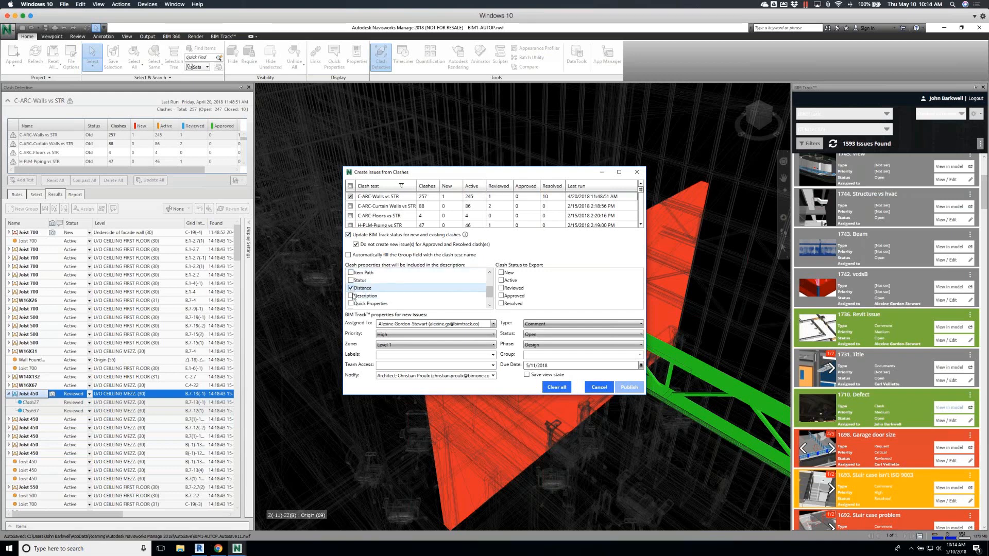
pyautogui.click(350, 296)
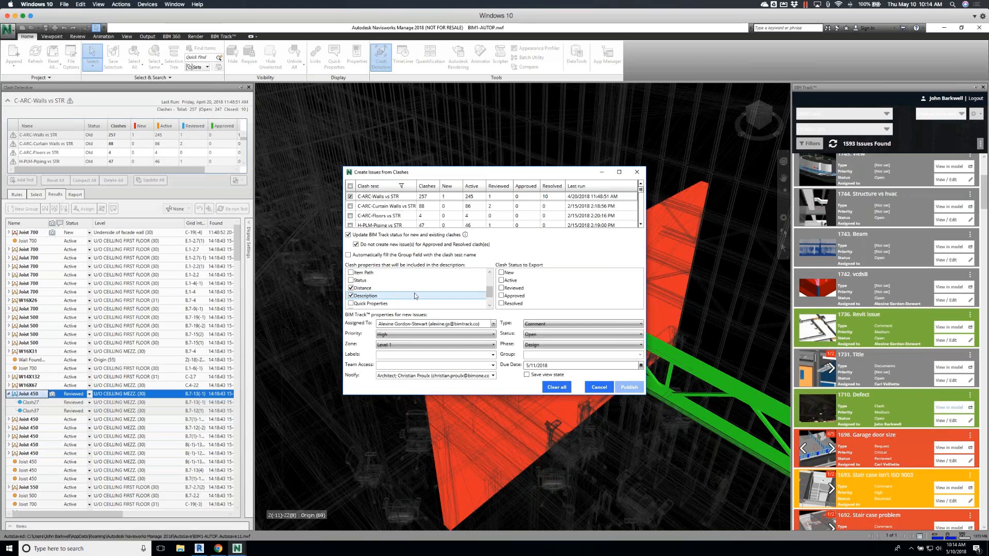
# Restrict the export to Reviewed clashes with the view state saved, and publish the issues
pyautogui.click(501, 289)
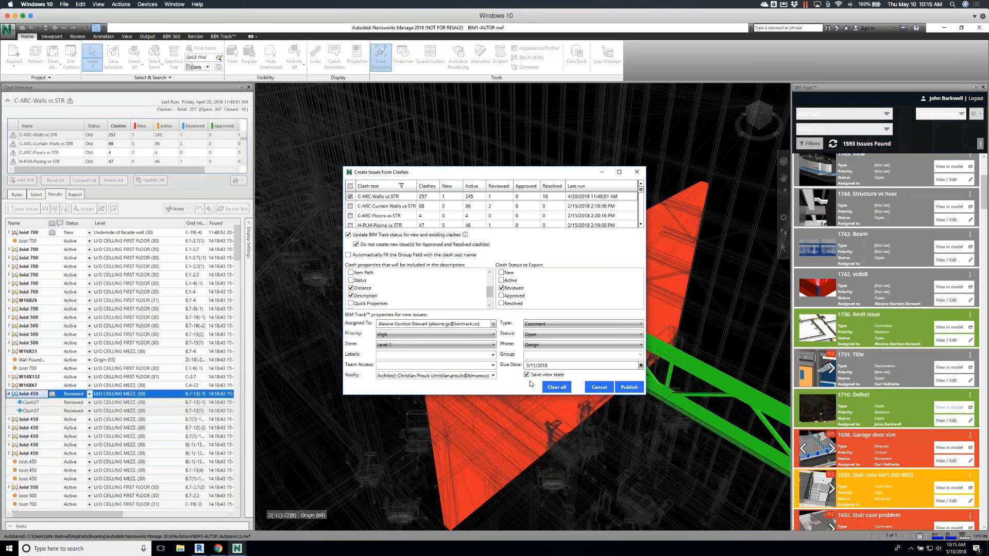
pyautogui.click(630, 390)
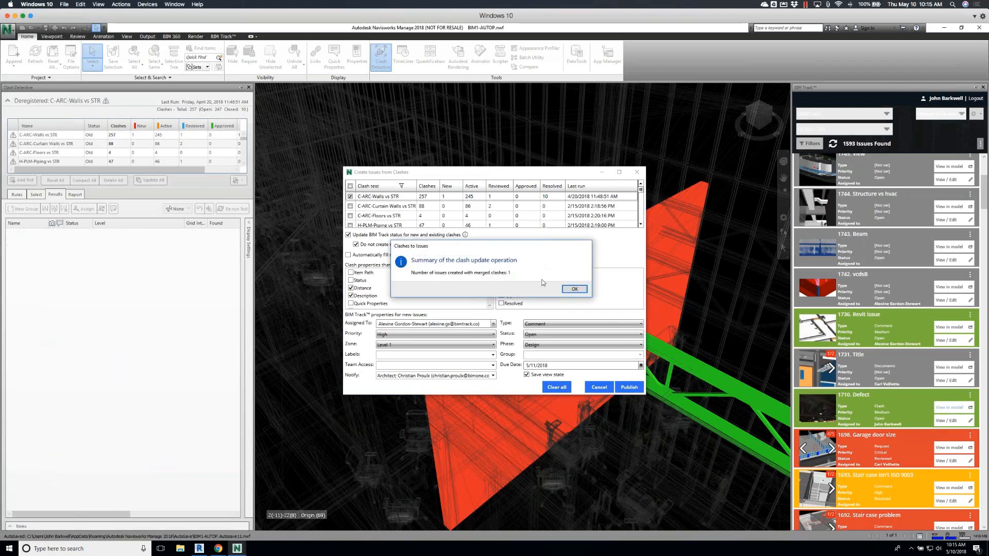
pyautogui.click(572, 289)
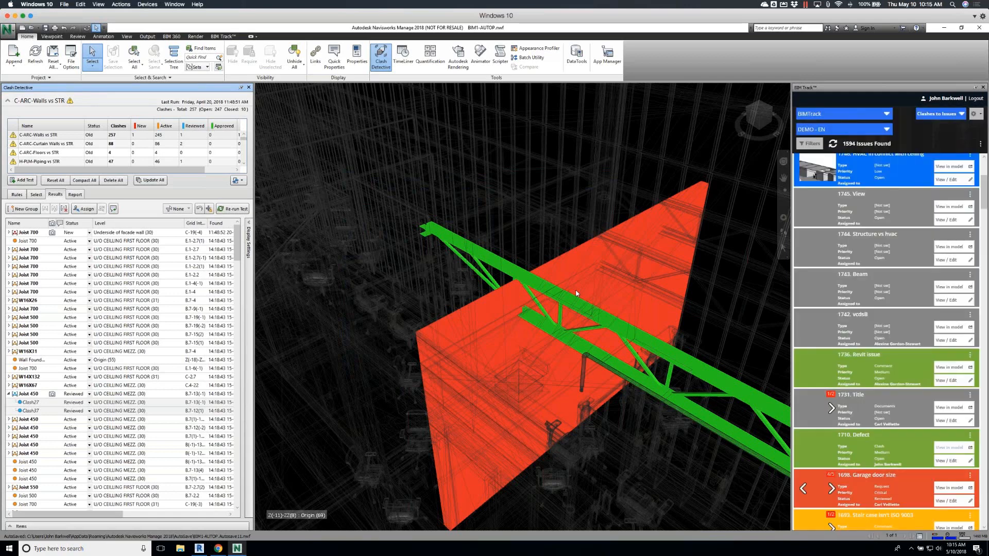
# Preview the image of the new Joist 450 issue and browse through its viewpoints in the issue list
pyautogui.scroll(3, 862, 303)
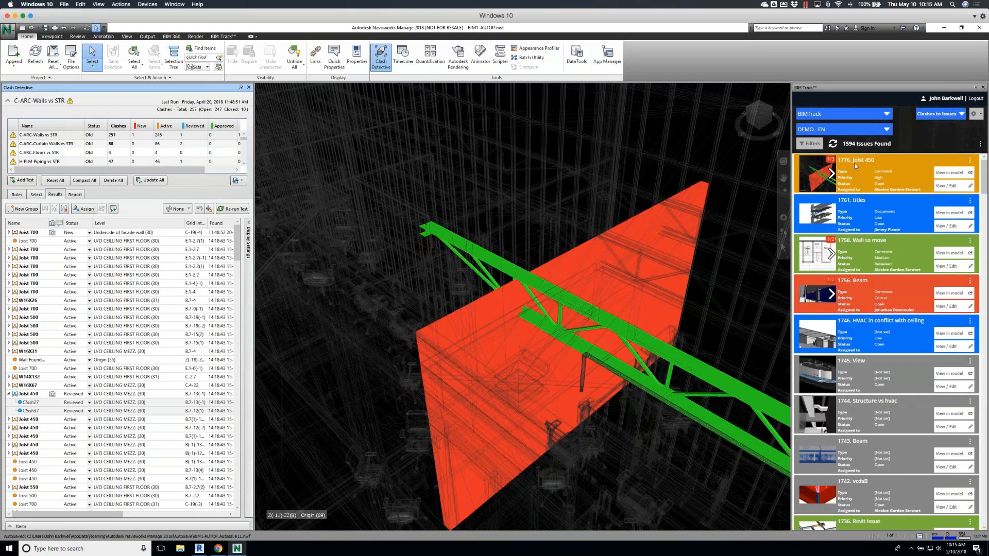
pyautogui.click(823, 176)
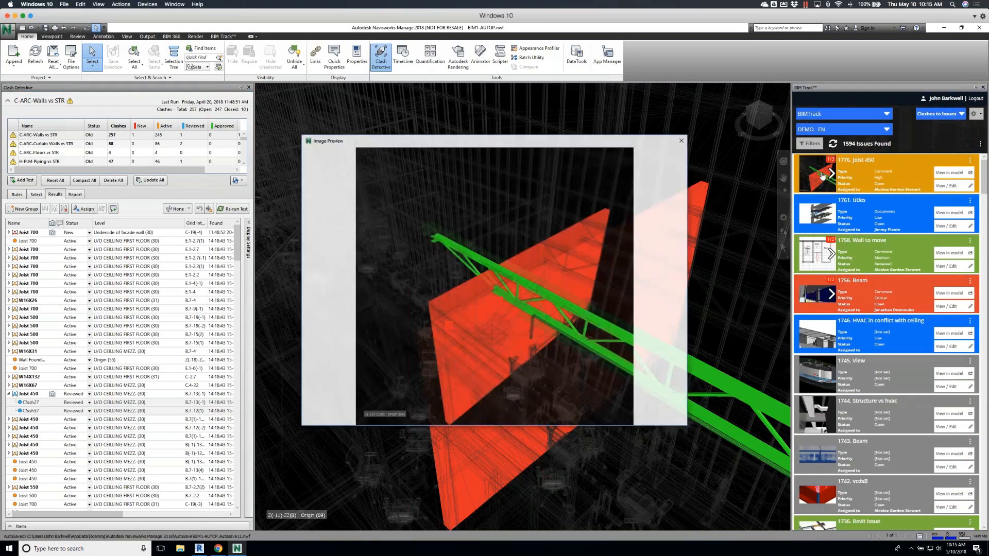
pyautogui.click(682, 140)
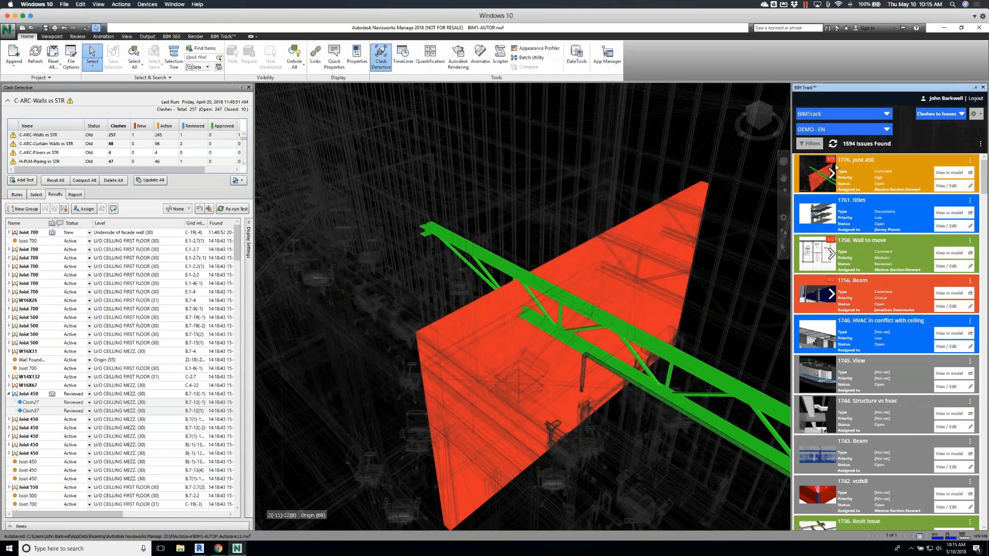
pyautogui.click(831, 175)
pyautogui.click(831, 175)
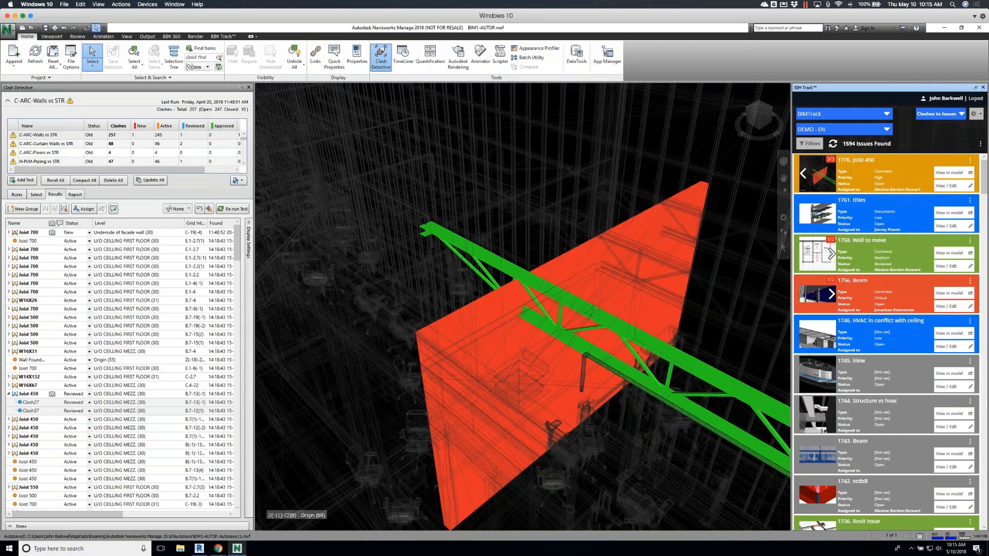
# Review the viewpoint add and update options available for the Joist 450 issue
pyautogui.rightClick(819, 176)
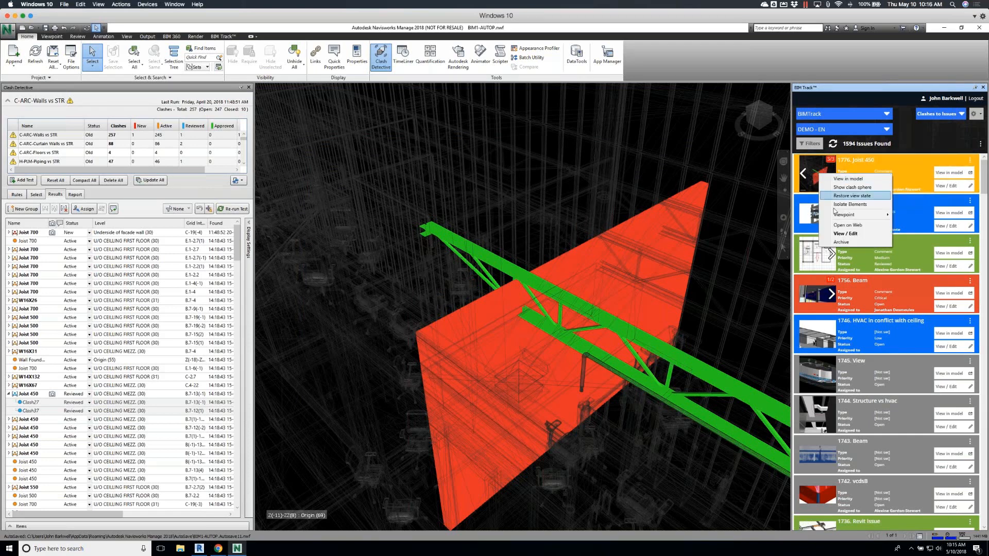
pyautogui.moveTo(839, 216)
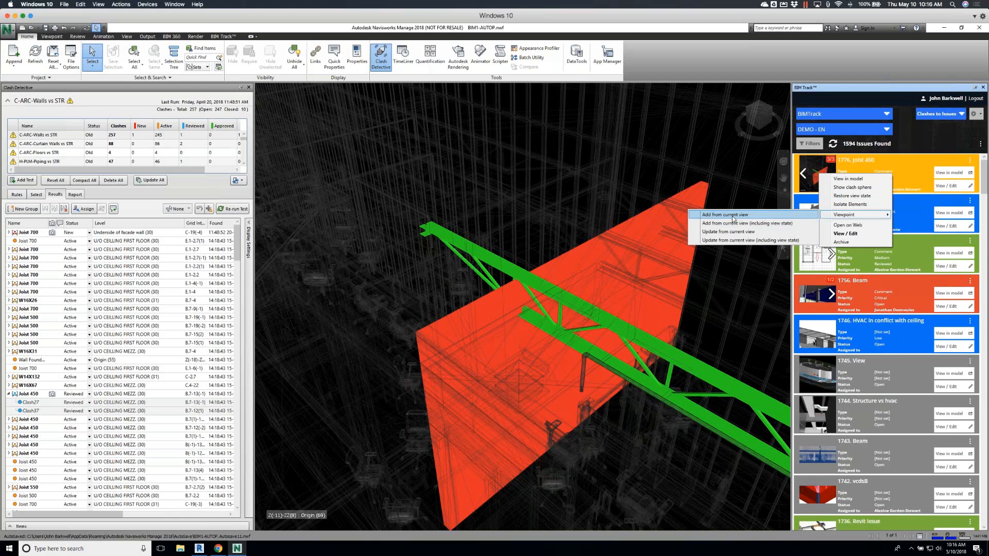
pyautogui.click(925, 140)
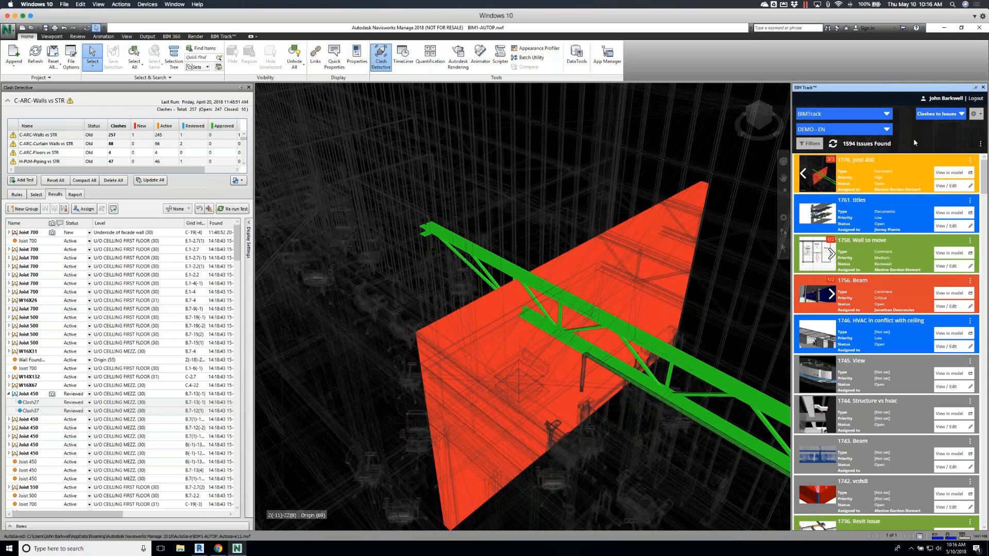
# Switch to Revit, refresh the BIM Track issue list, and preview the Joist 450 issue's image
pyautogui.click(200, 548)
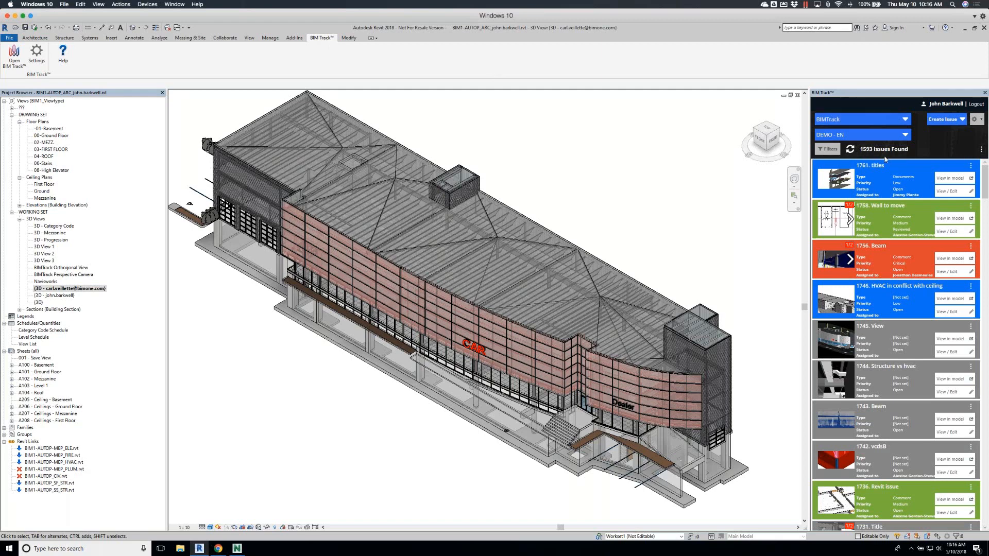
pyautogui.click(849, 149)
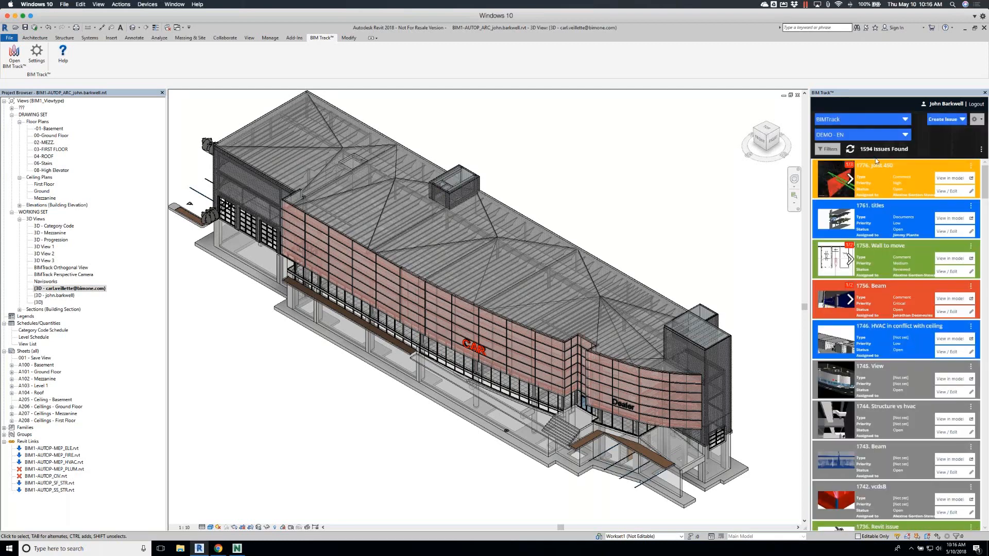
pyautogui.click(836, 179)
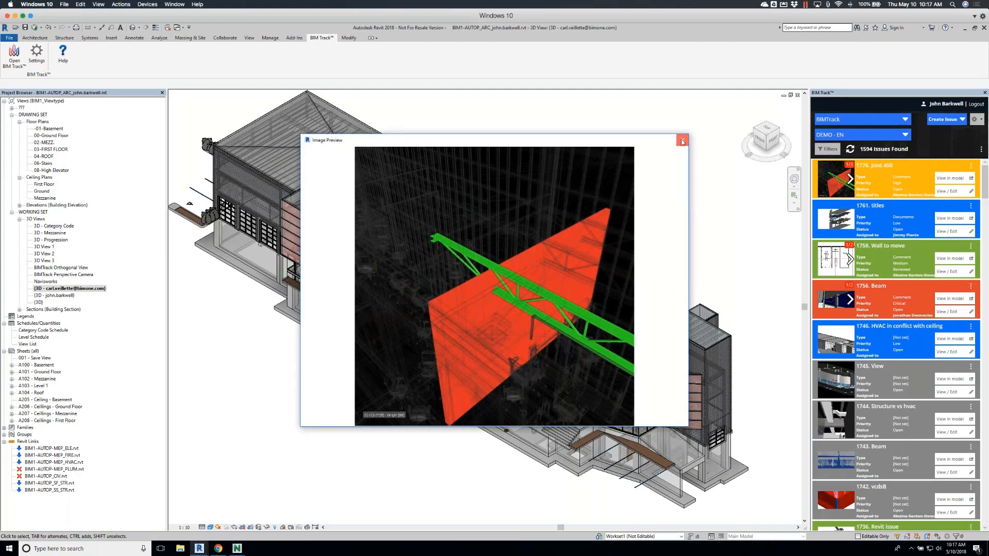
pyautogui.click(682, 141)
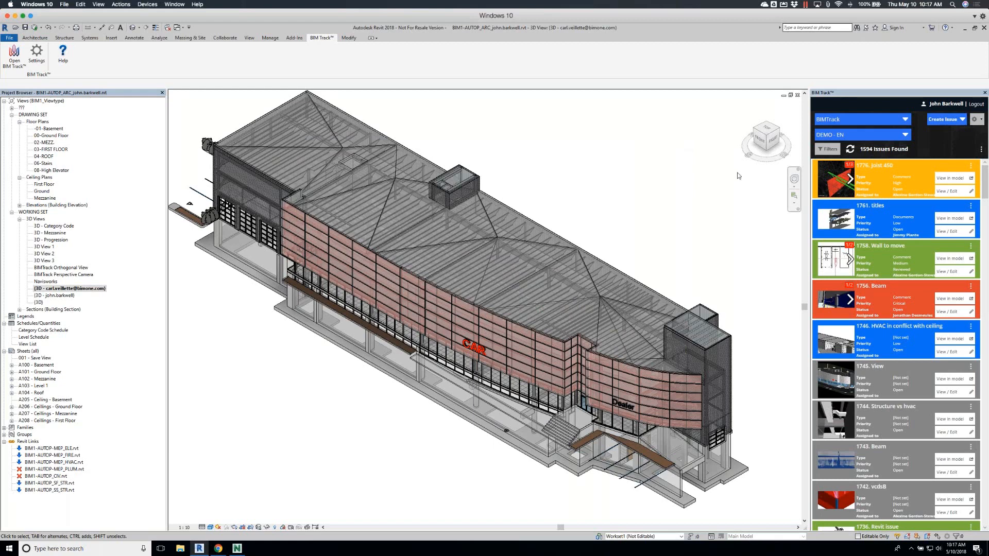
# Show the Joist 450 issue in the Revit model and isolate its clash spheres with a Selection Box
pyautogui.click(955, 178)
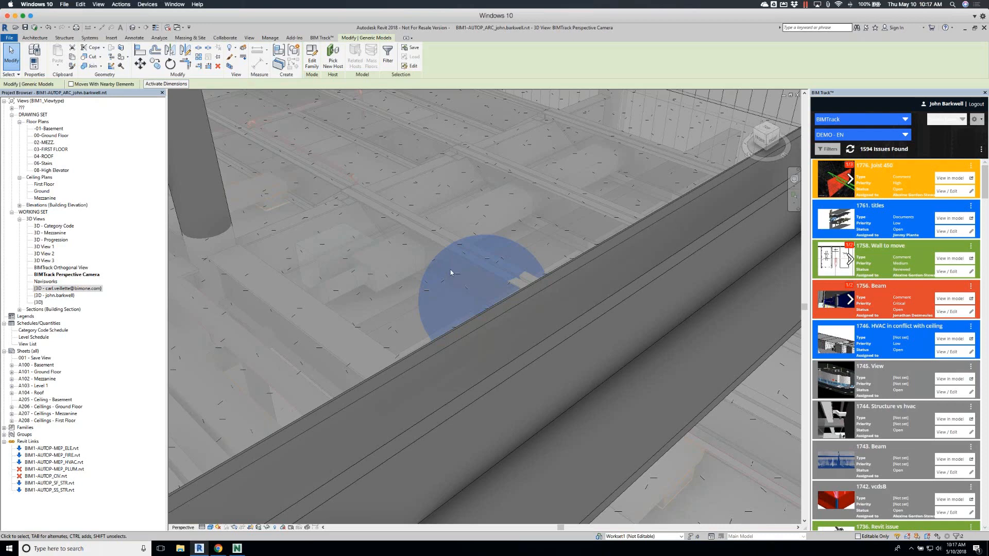
pyautogui.click(230, 67)
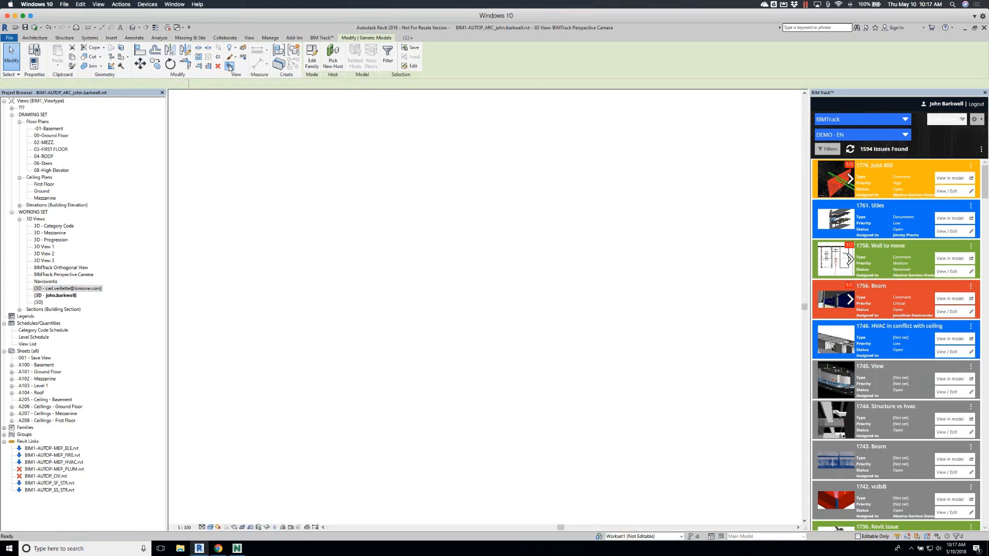
pyautogui.scroll(4, 515, 289)
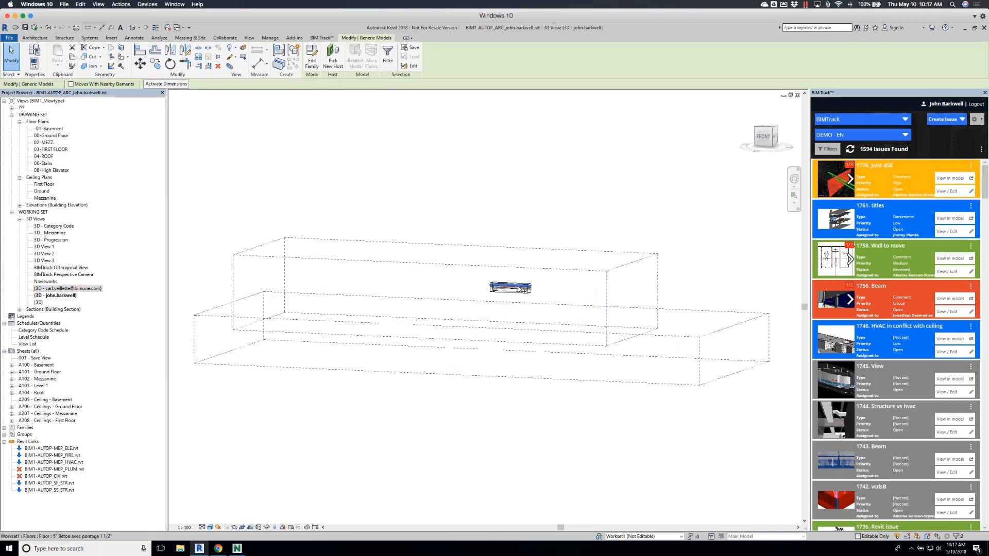
pyautogui.scroll(4, 515, 290)
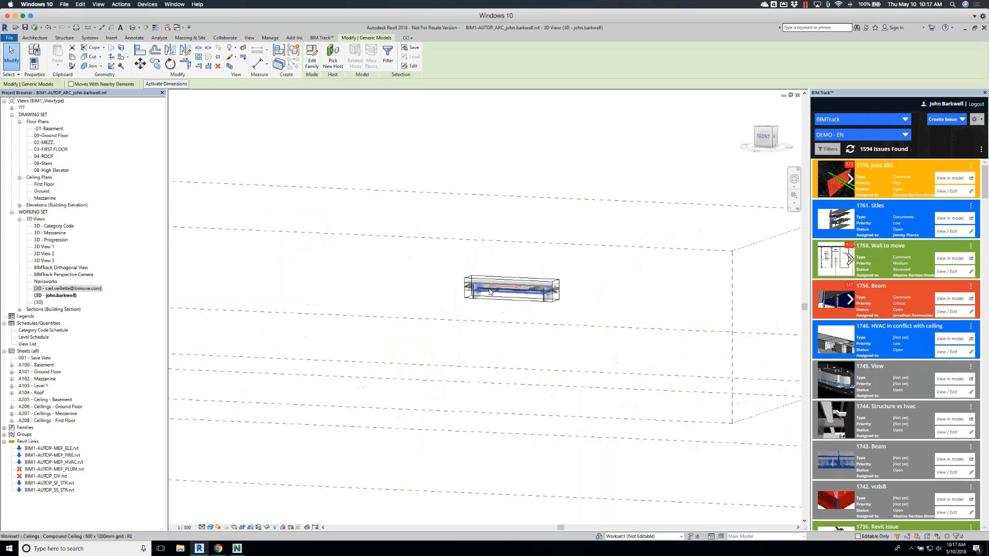
pyautogui.scroll(5, 489, 292)
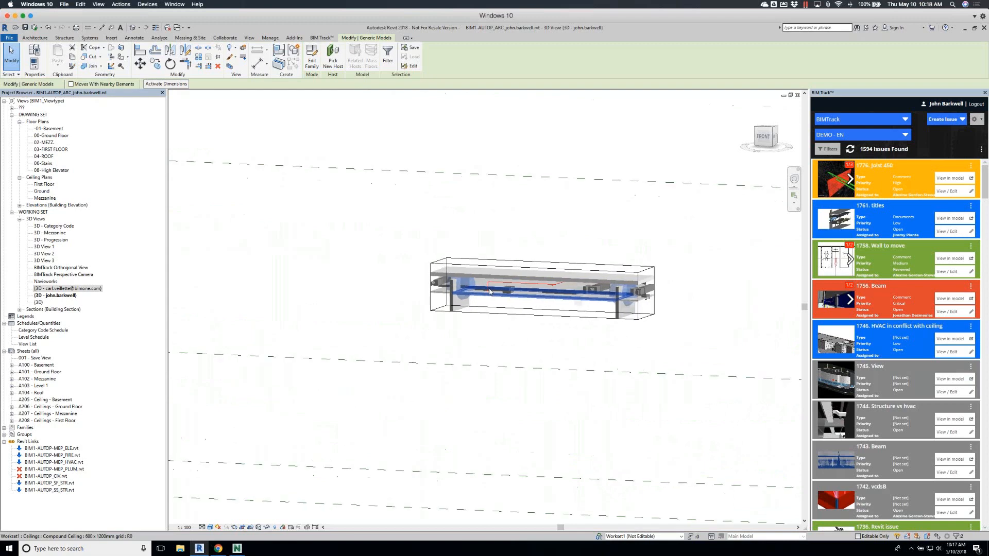
pyautogui.scroll(4, 489, 292)
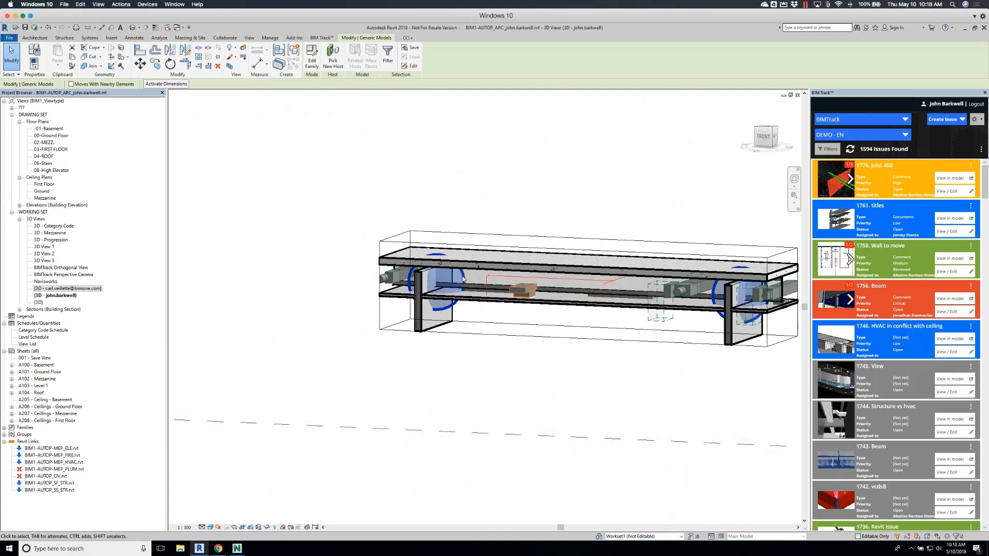
pyautogui.click(542, 207)
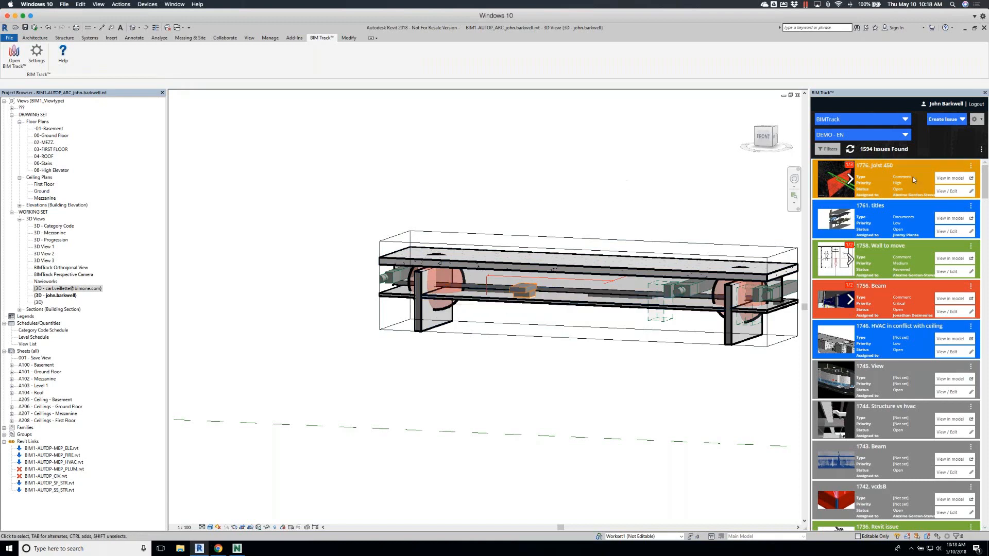
# Open the Joist 450 issue for editing and attach a captured region around the isolated model's left clash sphere to a new comment
pyautogui.click(950, 192)
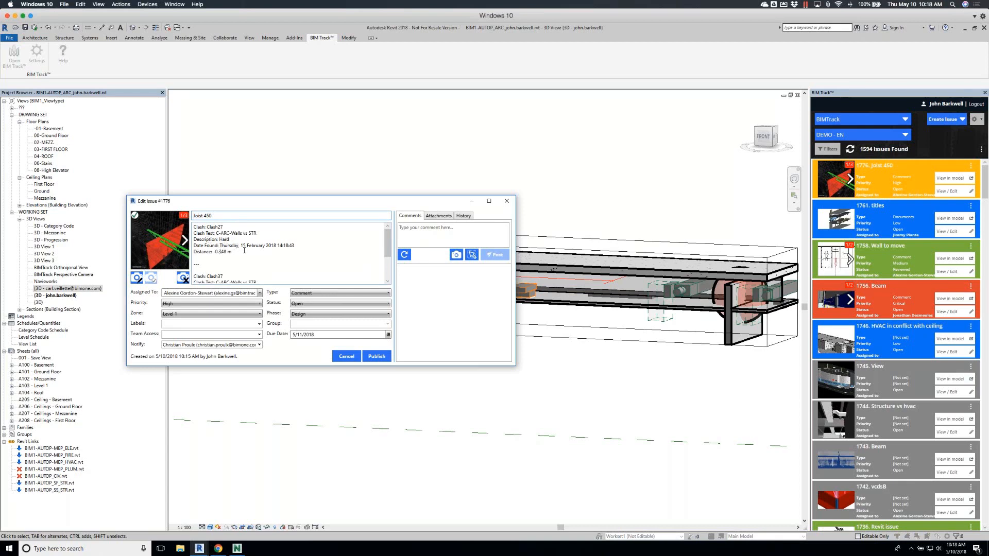
pyautogui.moveTo(389, 243)
pyautogui.mouseDown()
pyautogui.moveTo(388, 267)
pyautogui.moveTo(391, 237)
pyautogui.mouseUp()
pyautogui.click(472, 256)
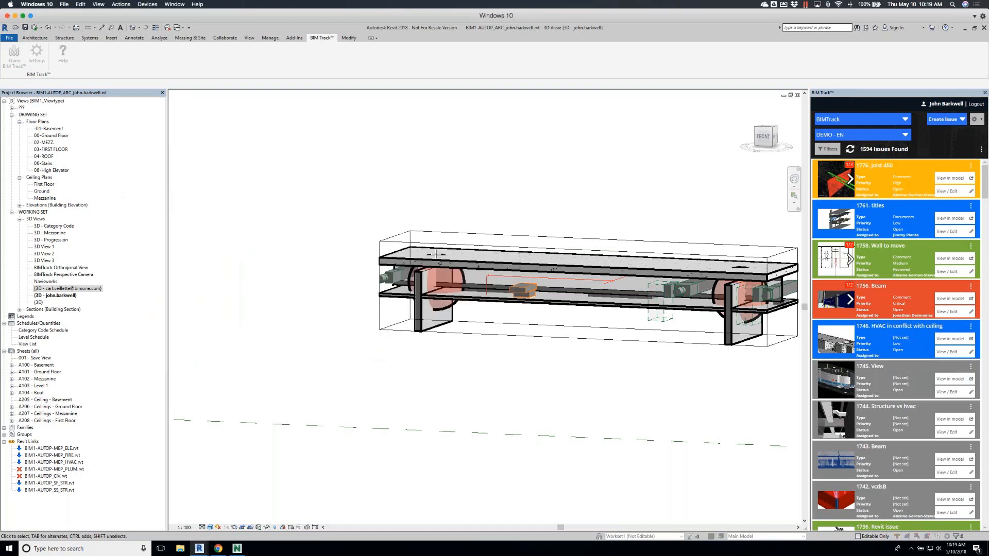
pyautogui.moveTo(371, 220); pyautogui.dragTo(565, 359)
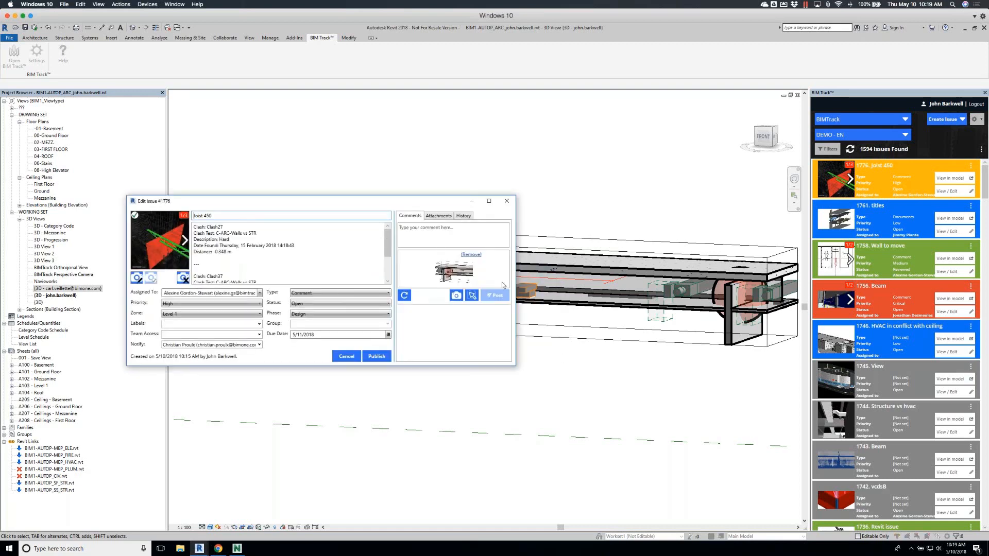
# Write "I made the fix today" as the comment on the captured image and post it
pyautogui.click(433, 234)
pyautogui.write('I')
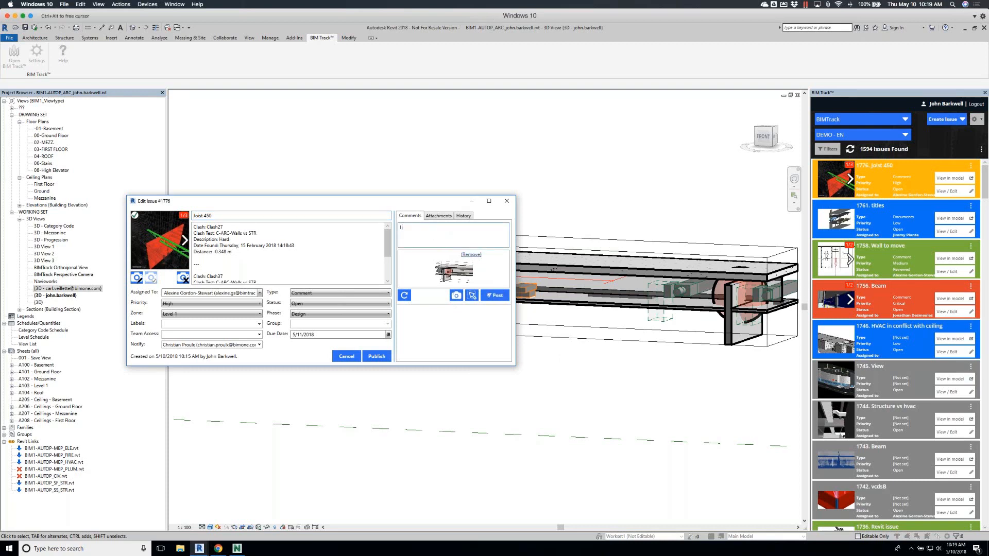
pyautogui.write(' made the fix today')
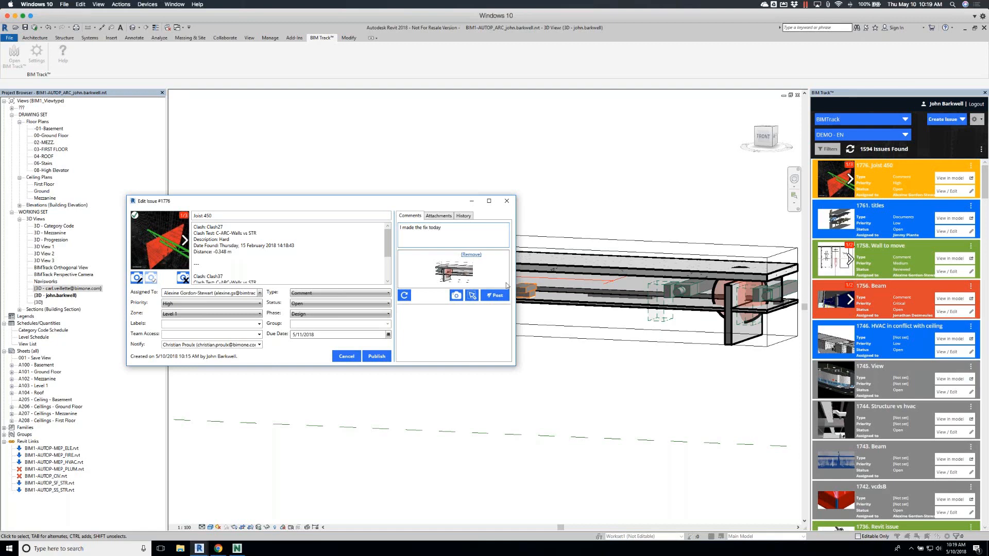
pyautogui.click(497, 295)
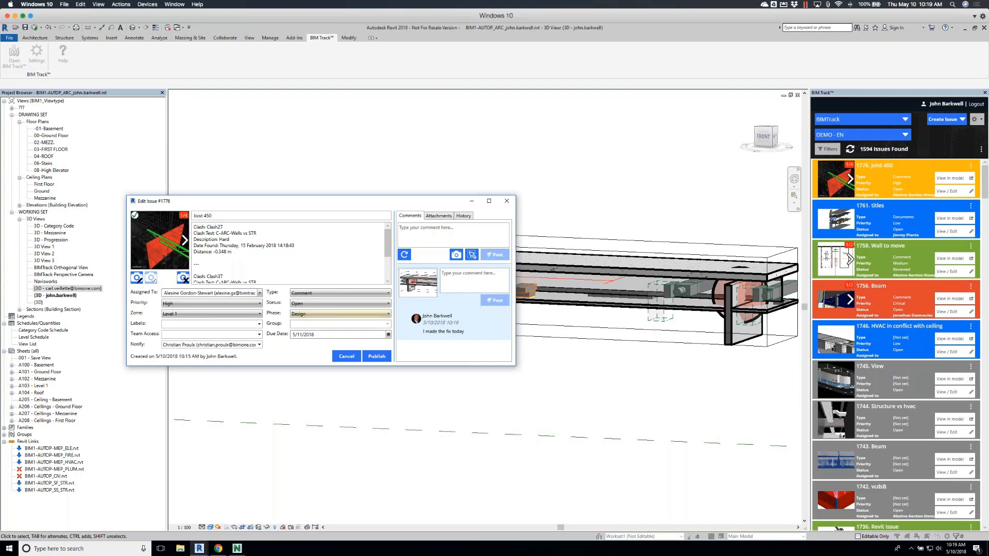
# Set the Joist 450 issue's status to Resolved and publish the edited issue
pyautogui.click(363, 304)
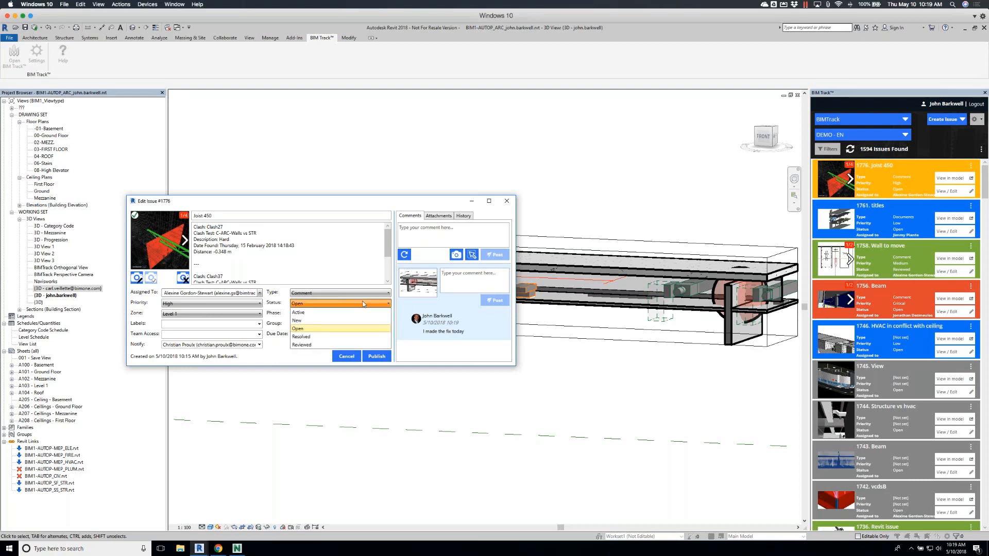
pyautogui.click(319, 338)
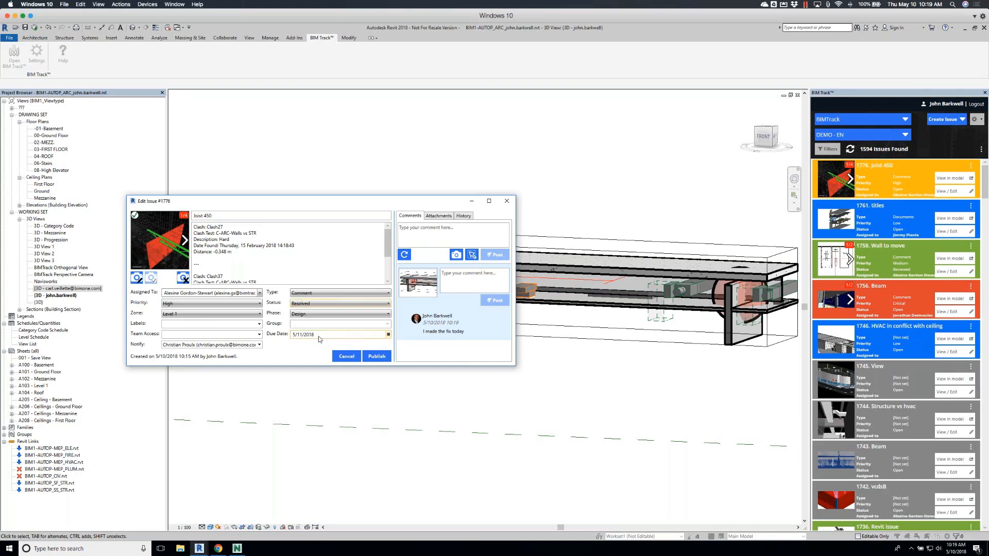
pyautogui.click(375, 356)
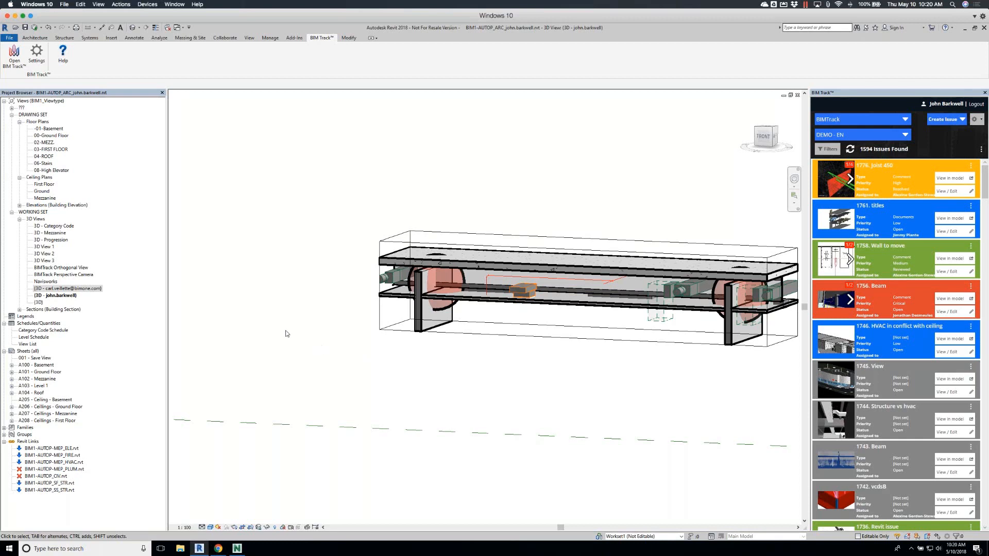
# Open the 02-MEZZ. floor plan, start a new issue from the active view and open its viewpoint image for markup
pyautogui.doubleClick(50, 143)
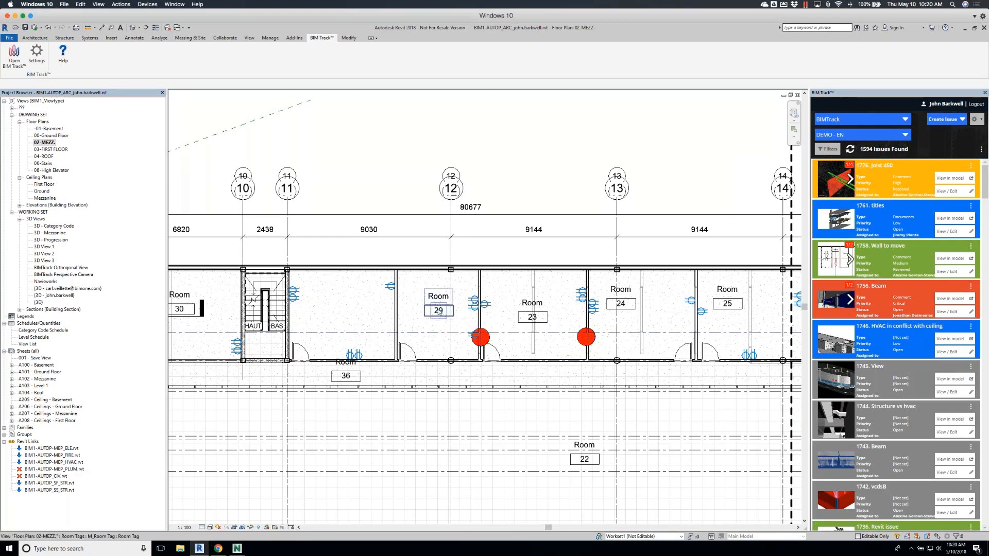
pyautogui.click(947, 121)
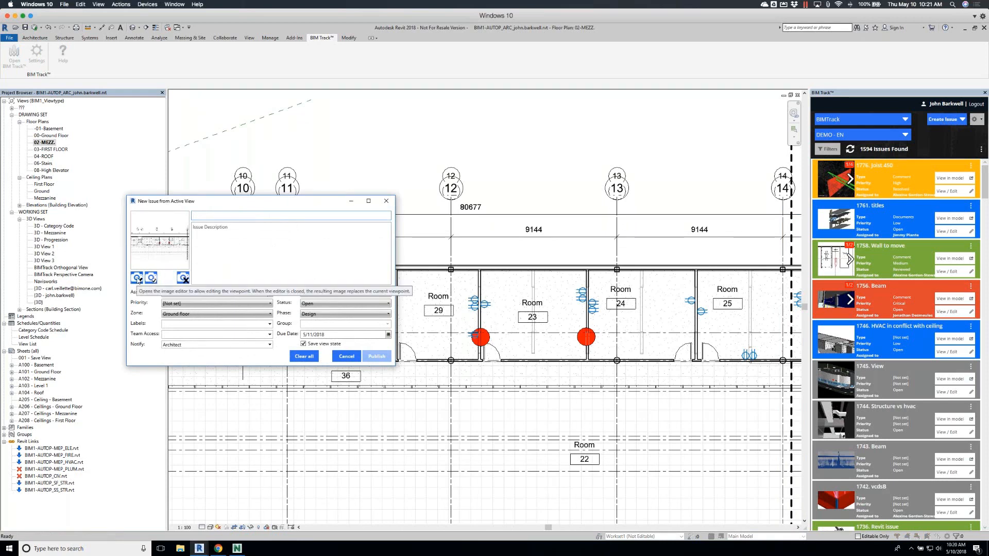
pyautogui.click(137, 278)
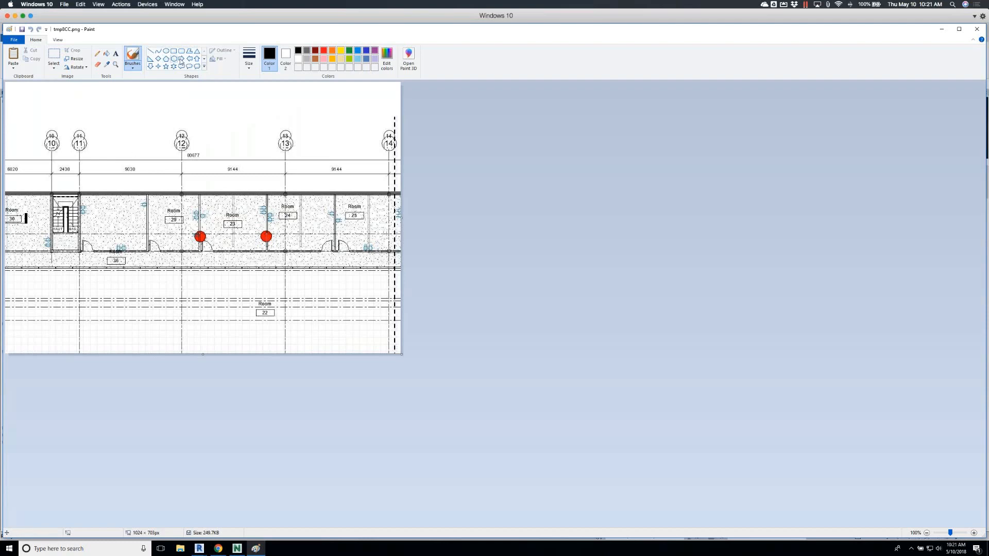
# Draw a red up arrow about 104 × 131 px below Room 23 on the viewpoint image, and save and close it
pyautogui.click(196, 58)
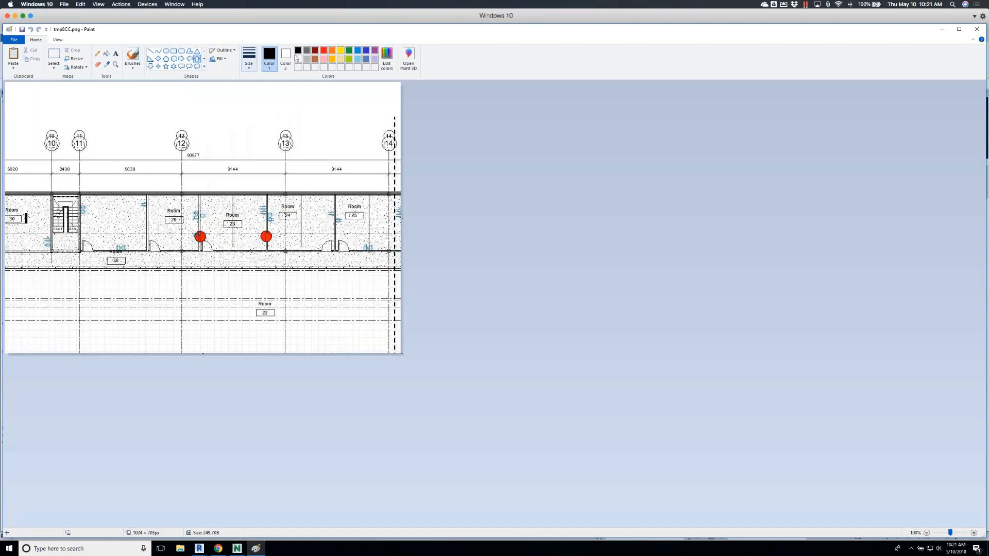
pyautogui.click(324, 51)
pyautogui.moveTo(213, 304); pyautogui.dragTo(254, 252)
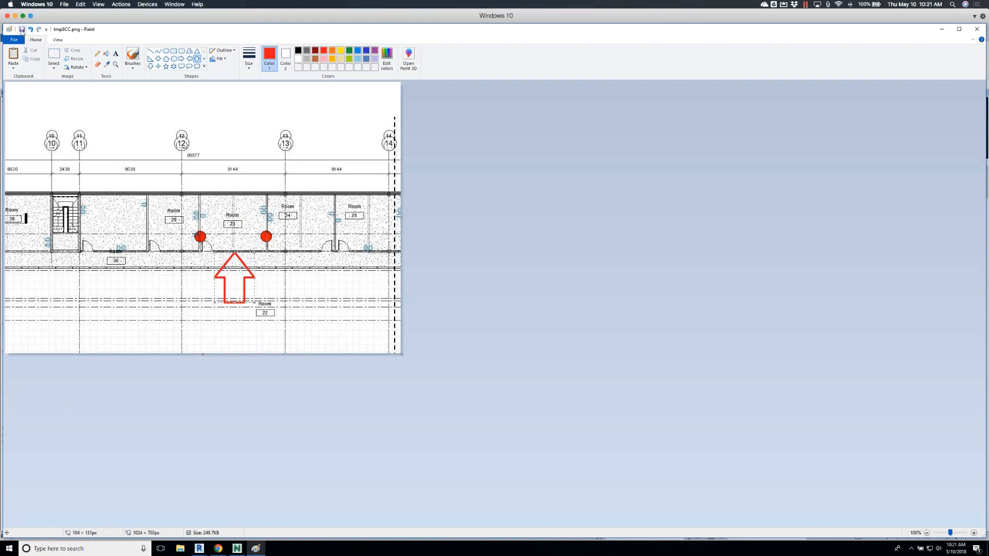
pyautogui.click(22, 30)
pyautogui.click(977, 29)
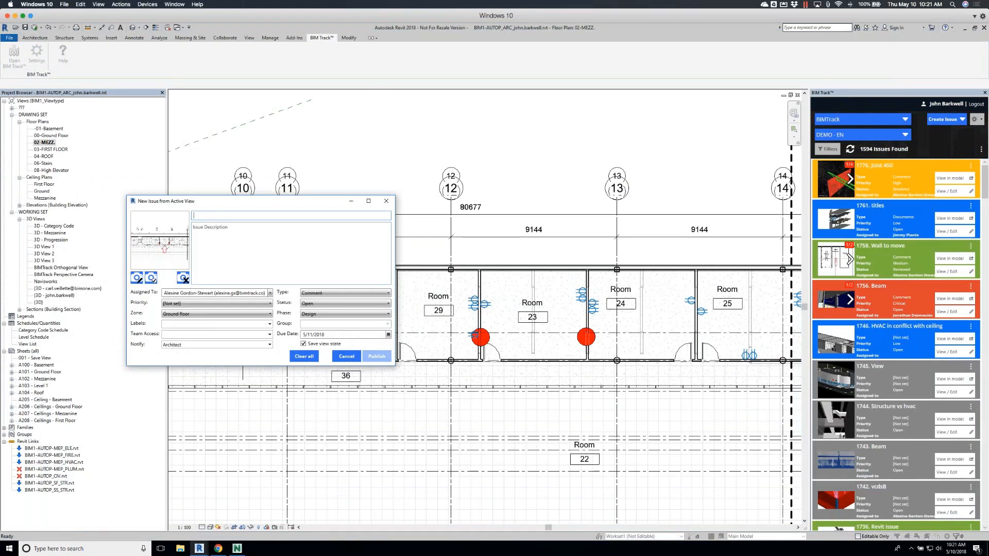
# Title the new issue "Wall Issue", describe it as "Please fix the wall location." and publish it
pyautogui.write('Wall')
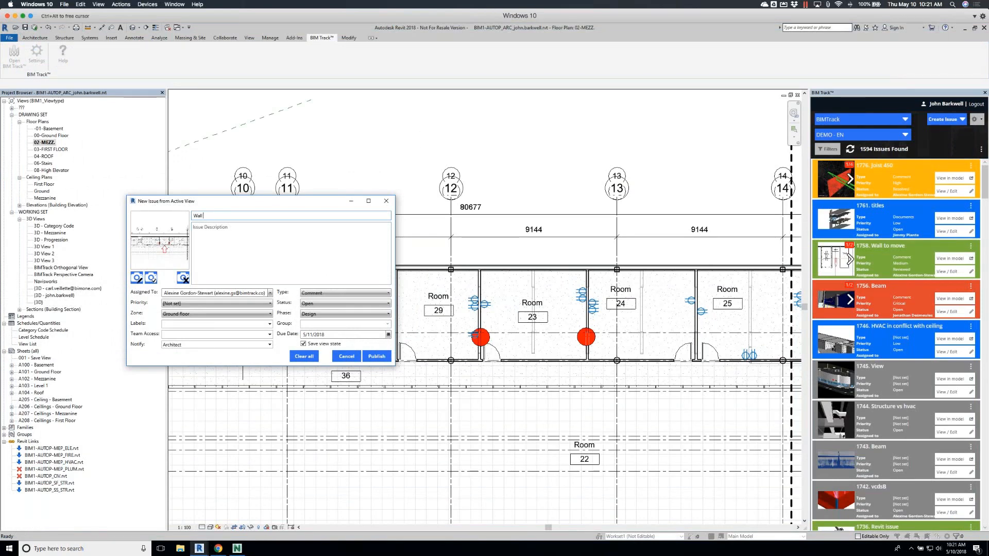
pyautogui.write(' Issue')
pyautogui.click(232, 234)
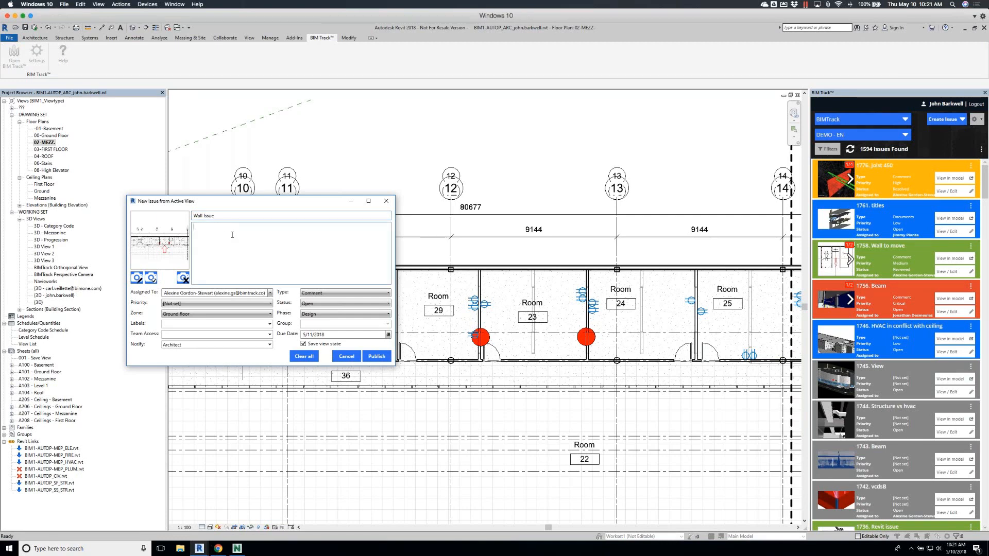
pyautogui.write('Please fix ')
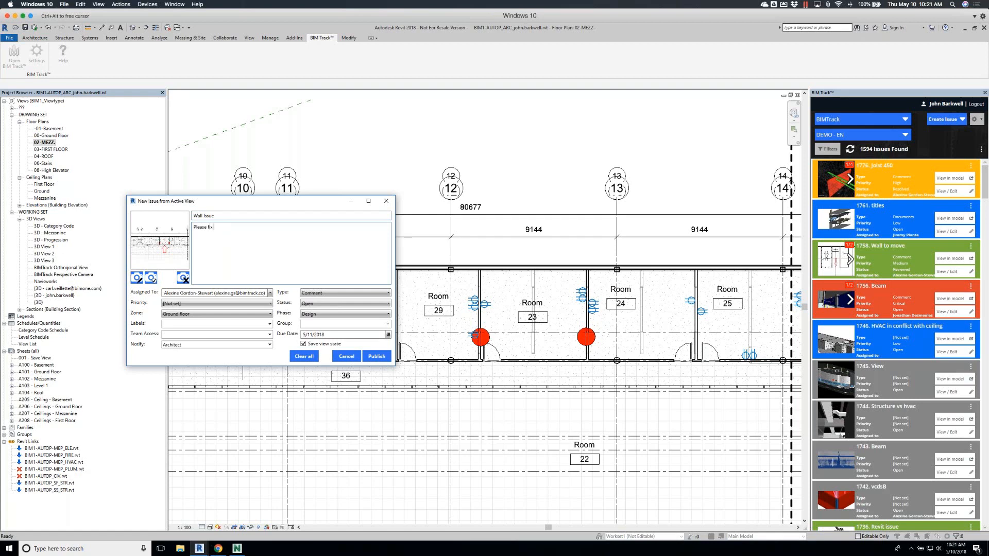
pyautogui.write('the wall')
pyautogui.write('at')
pyautogui.press('BackSpace')
pyautogui.press('BackSpace')
pyautogui.press('BackSpace')
pyautogui.press('BackSpace')
pyautogui.write('ocation.')
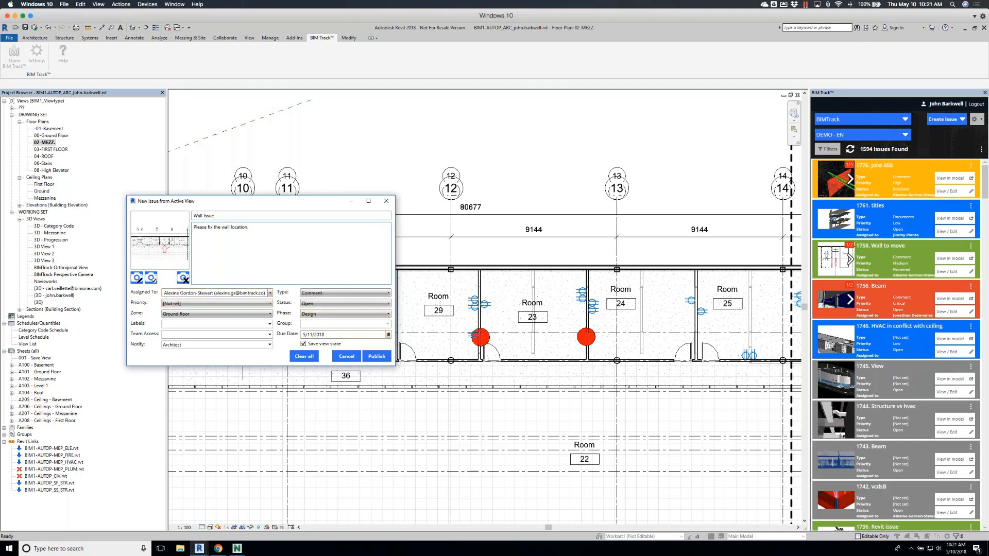
pyautogui.click(376, 357)
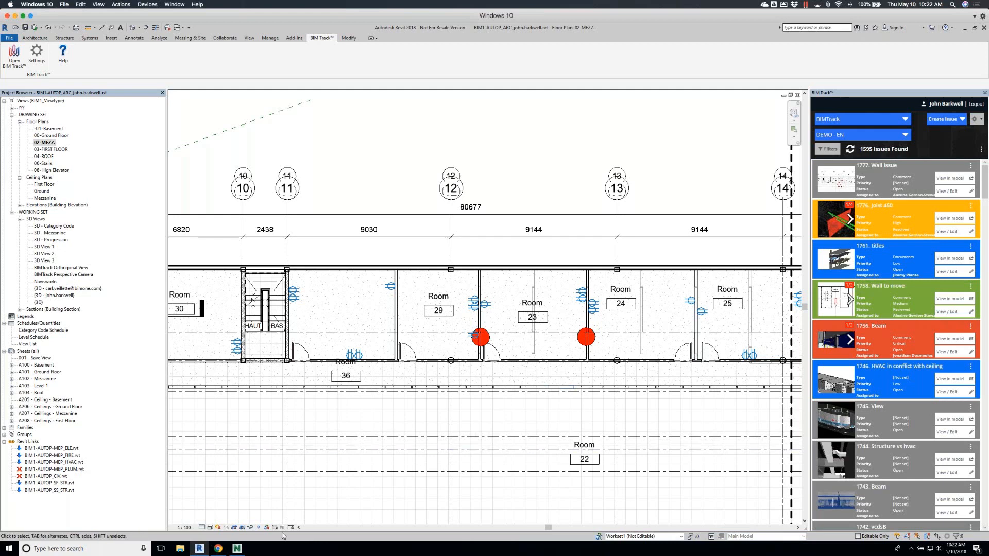
# Switch to the BIM Track web app in Chrome, log in again with the saved credentials and open the DEMO - EN project
pyautogui.click(218, 549)
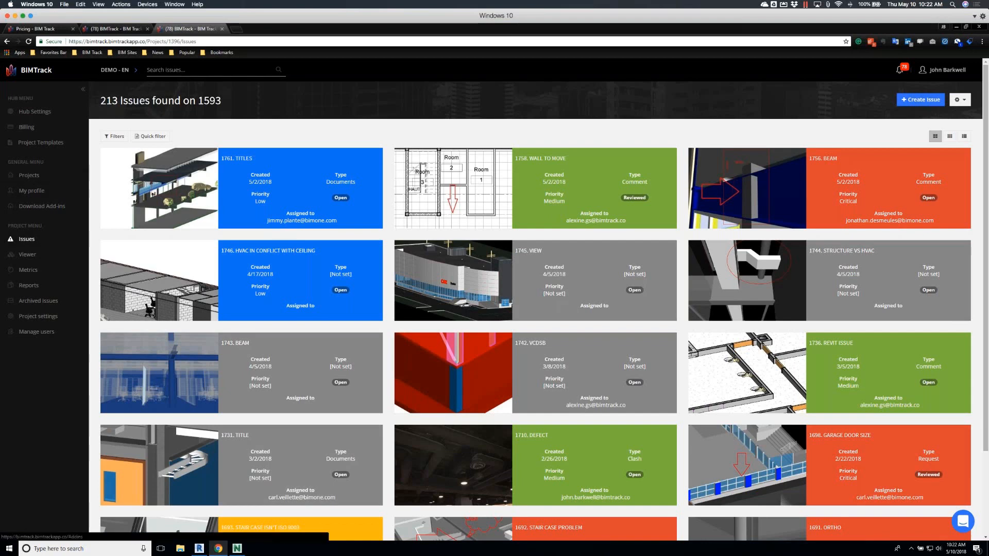
pyautogui.click(29, 243)
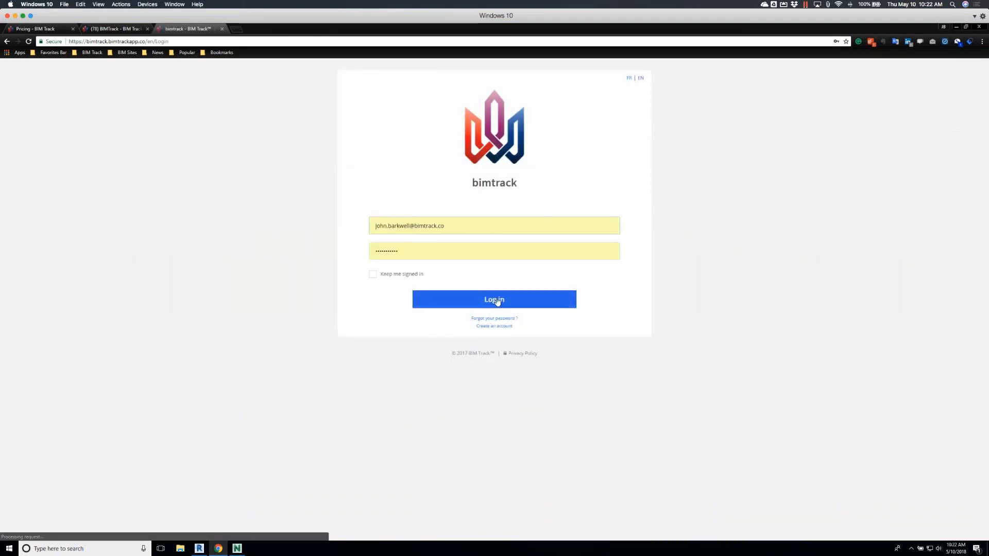
pyautogui.click(495, 300)
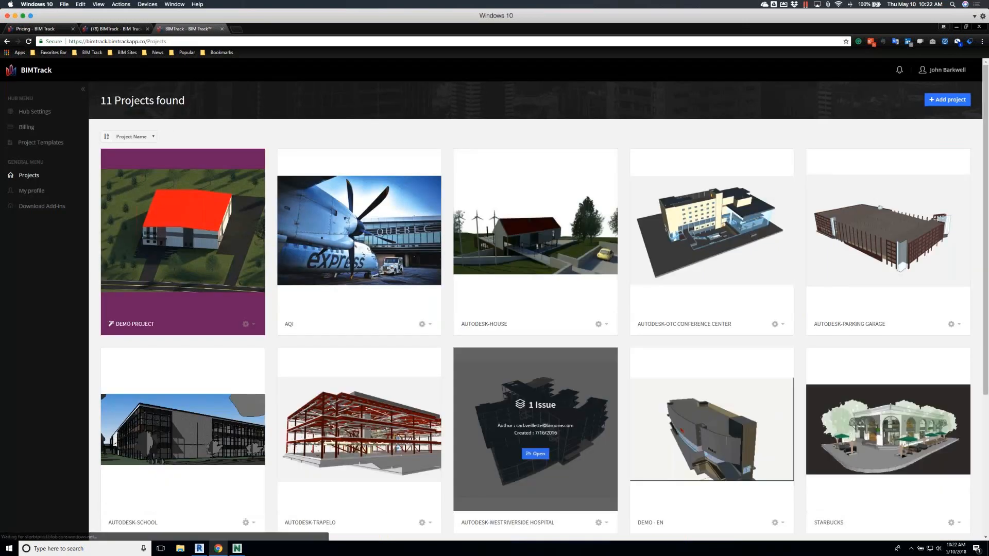
pyautogui.moveTo(665, 415)
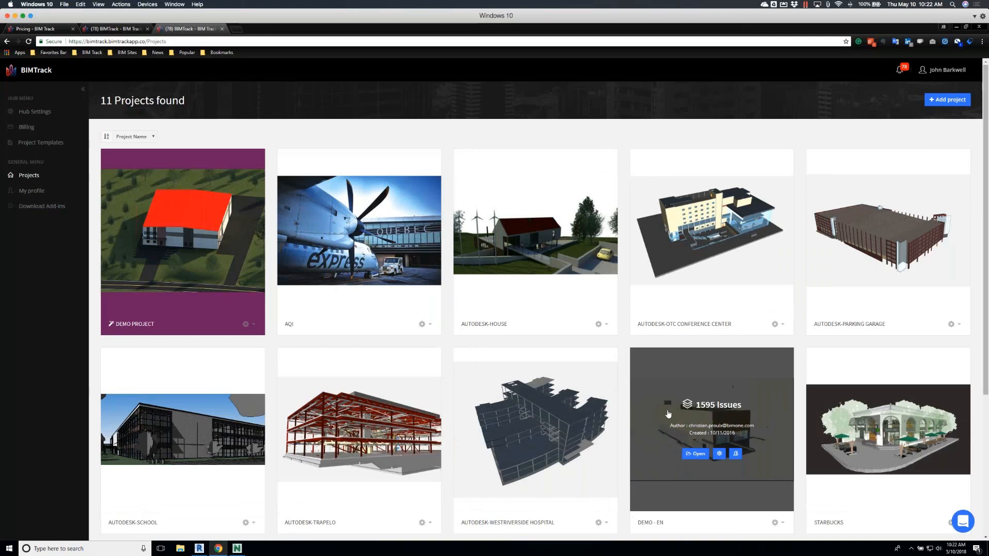
pyautogui.click(668, 414)
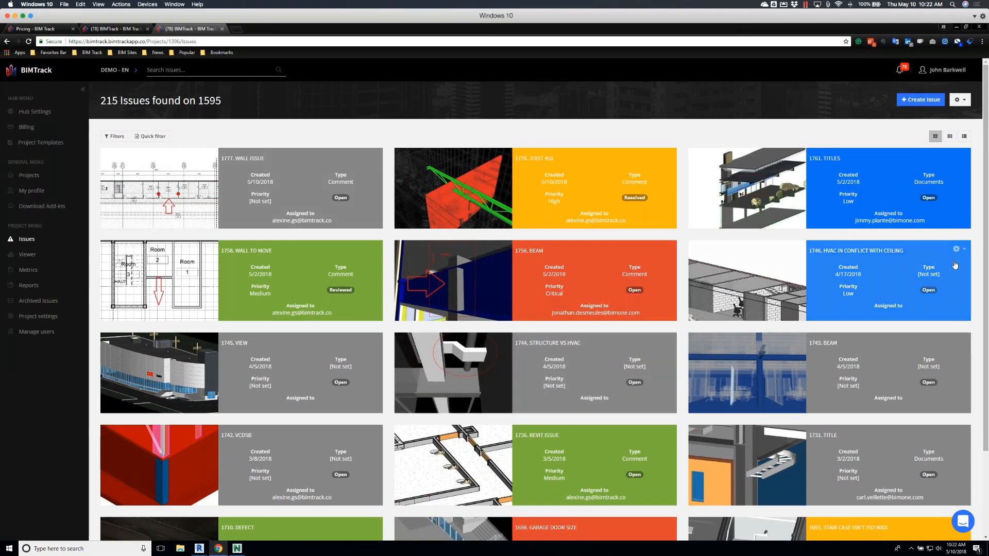
# Look through the project's issues, view the history of the Structure vs hvac issue and return to the issue list
pyautogui.scroll(-1, 985, 265)
pyautogui.scroll(-1, 984, 265)
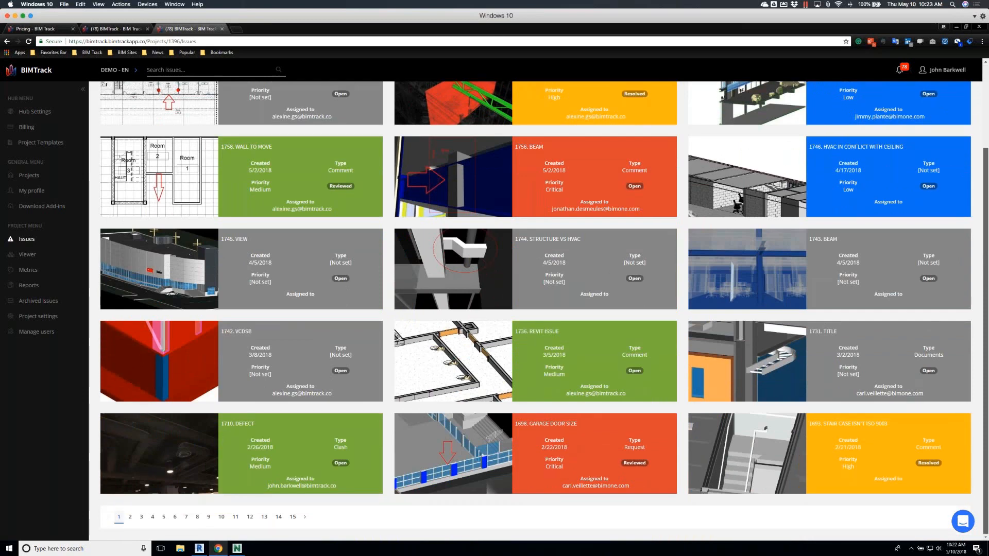
pyautogui.scroll(1, 985, 262)
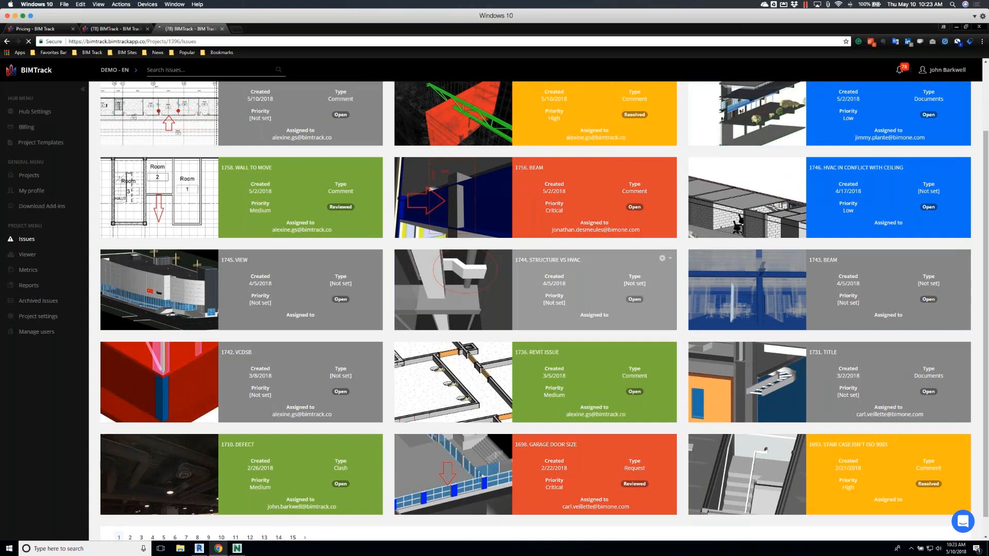
pyautogui.click(467, 287)
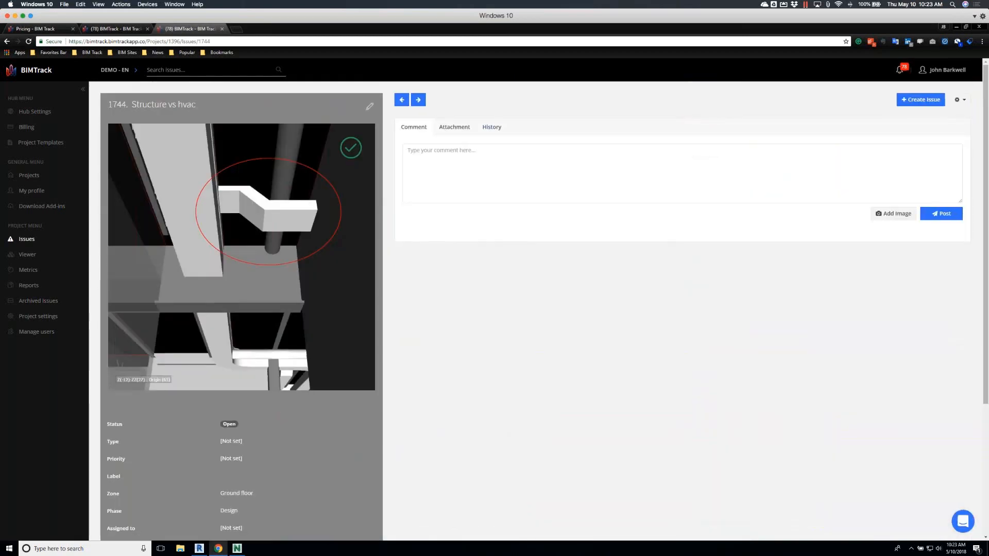
pyautogui.click(492, 128)
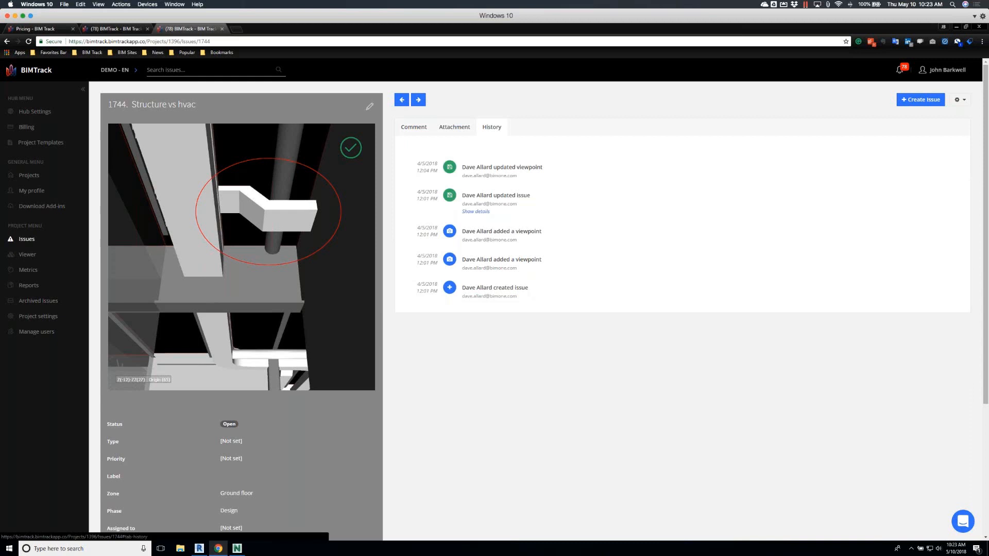
pyautogui.click(27, 240)
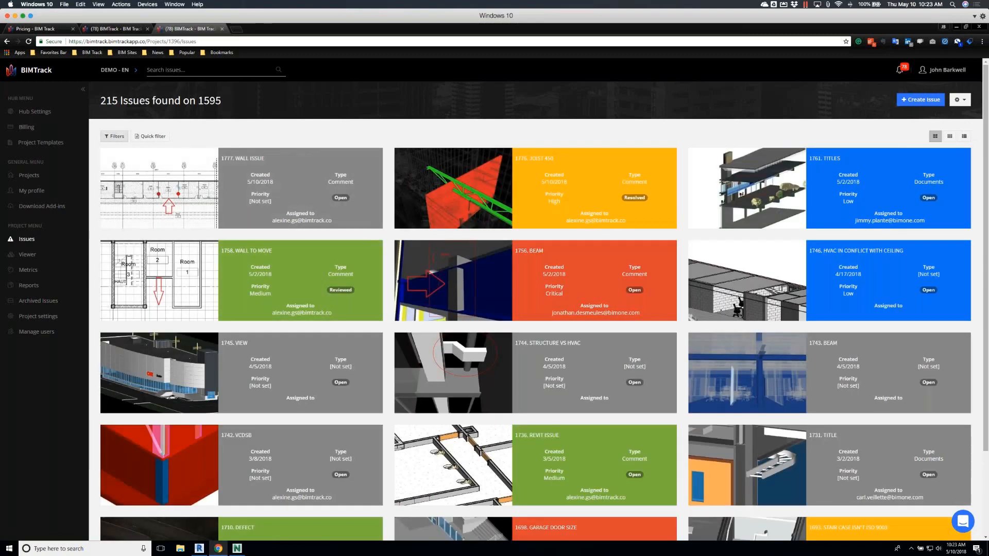
# Open the issue filters and set the priority filter to Critical and High
pyautogui.click(118, 137)
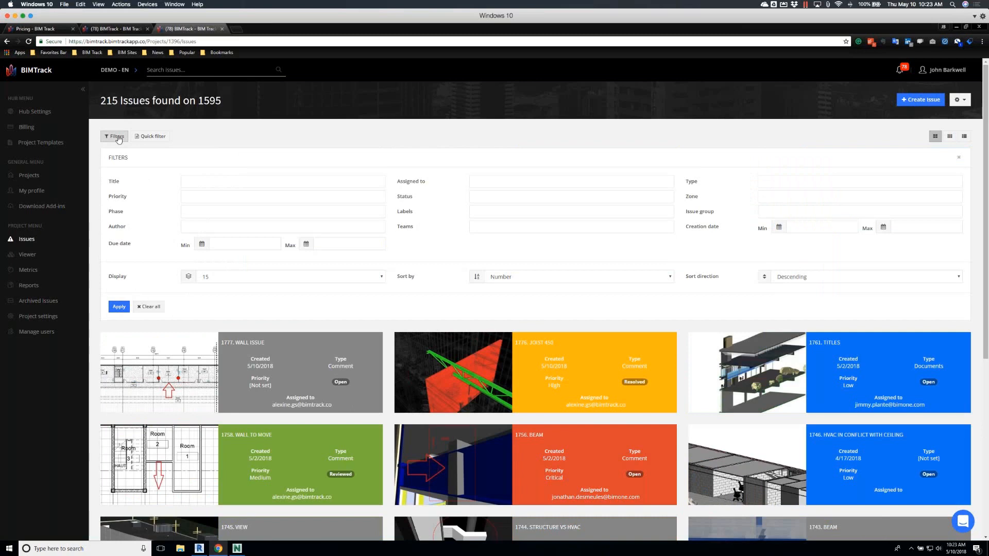
pyautogui.click(195, 196)
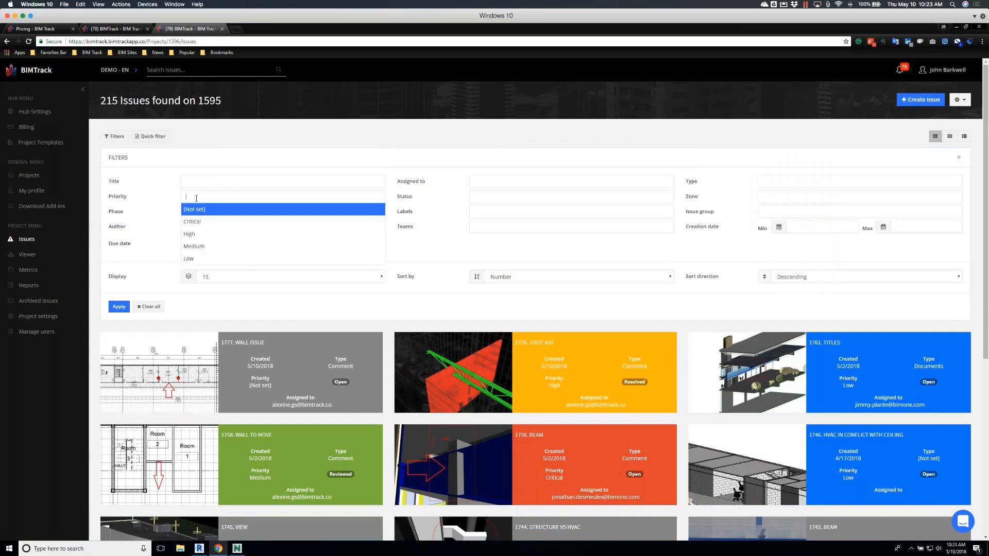
pyautogui.click(198, 221)
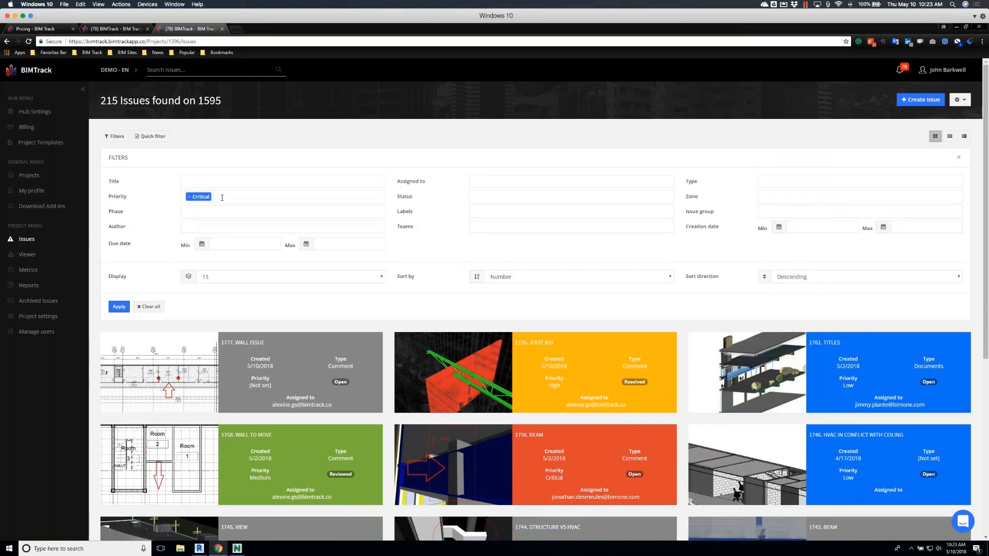
pyautogui.click(220, 196)
pyautogui.click(217, 233)
# Add the Mechanical label to the issue filters and apply them to the issue list
pyautogui.click(225, 211)
pyautogui.click(262, 214)
pyautogui.click(780, 199)
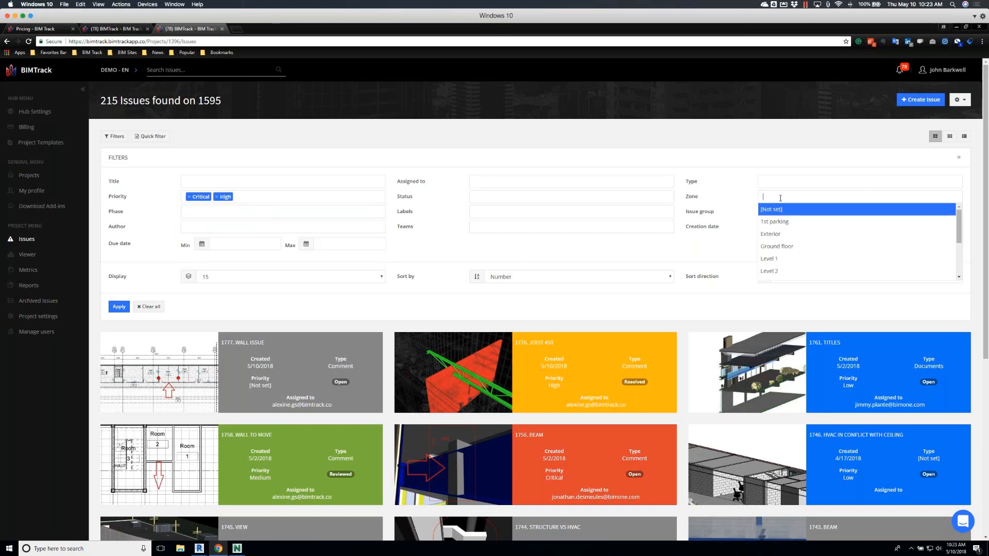
pyautogui.click(737, 207)
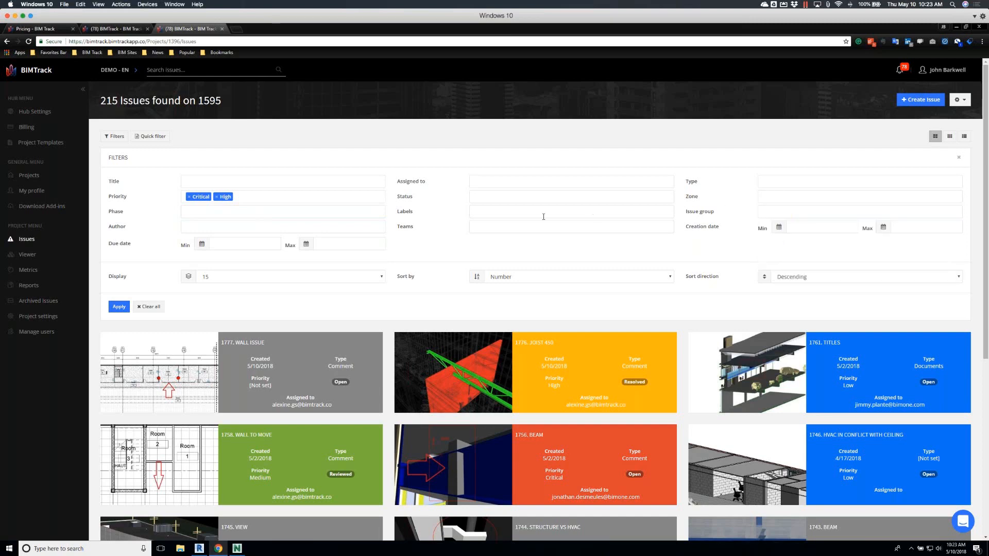
pyautogui.click(500, 214)
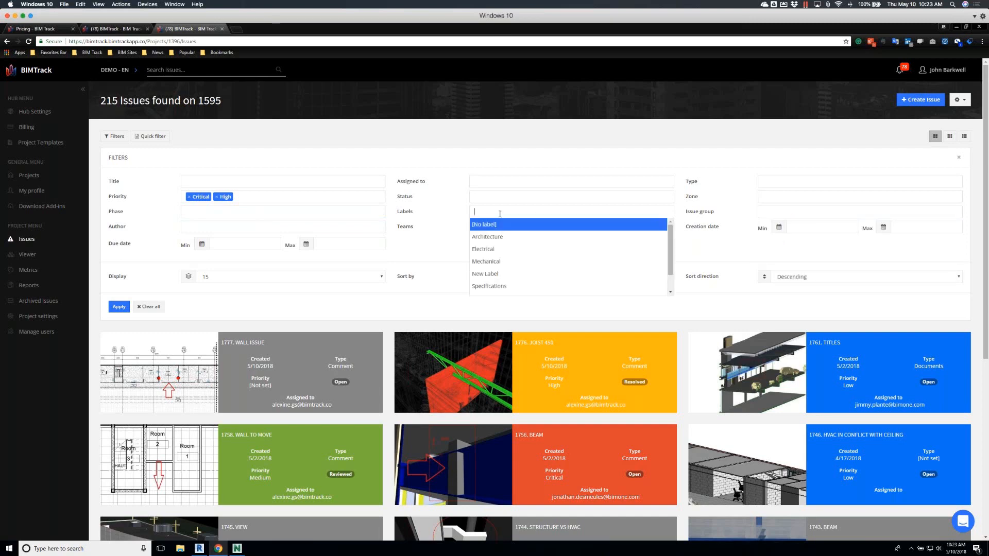
pyautogui.click(495, 259)
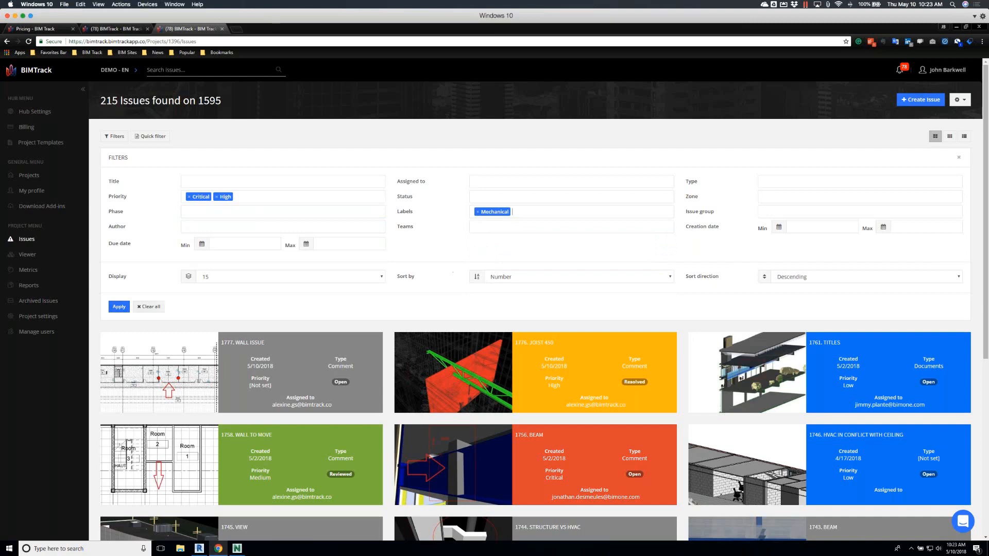
pyautogui.click(117, 308)
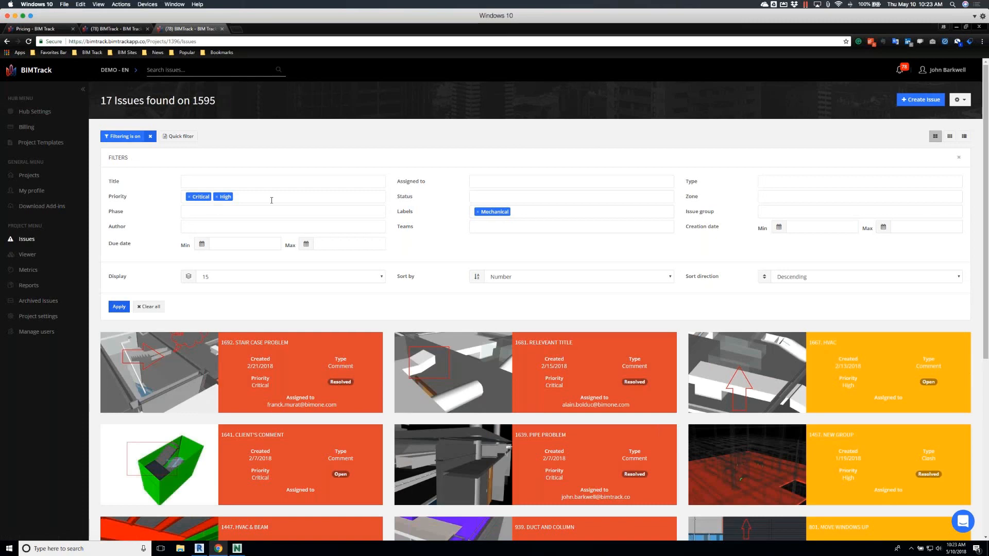
# Open the HVAC & Beam issue from the filtered list and review its second viewpoint, attributes and comments
pyautogui.scroll(-2, 346, 247)
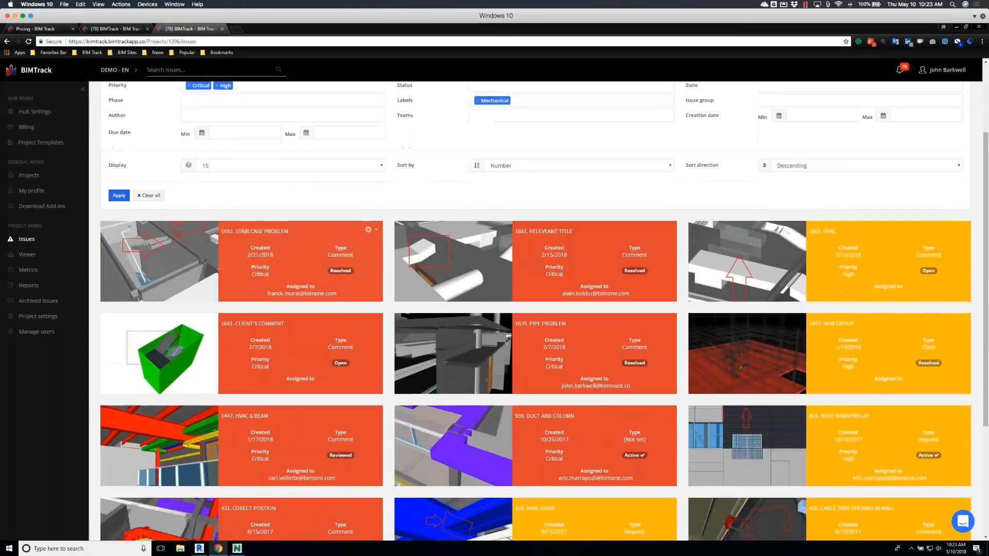
pyautogui.scroll(-2, 345, 246)
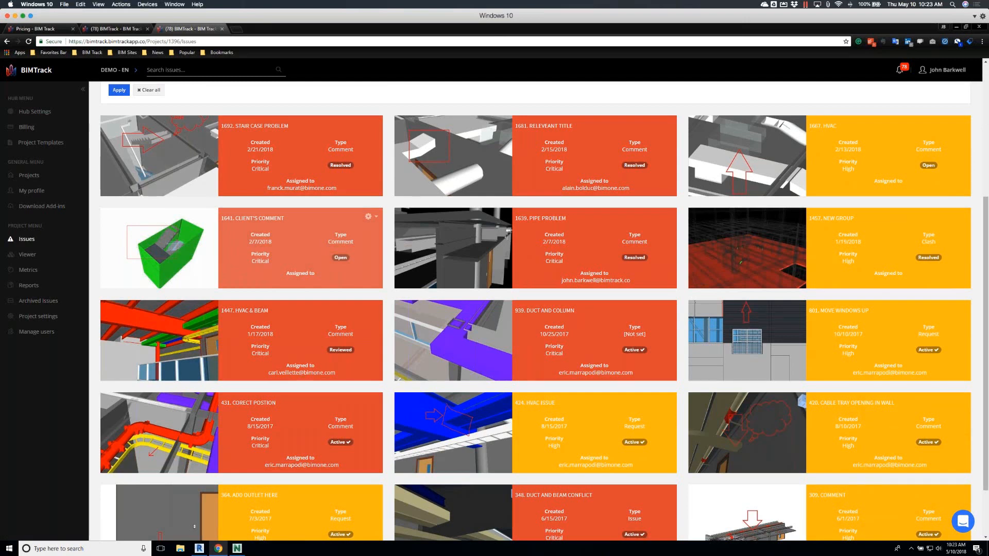
pyautogui.click(199, 343)
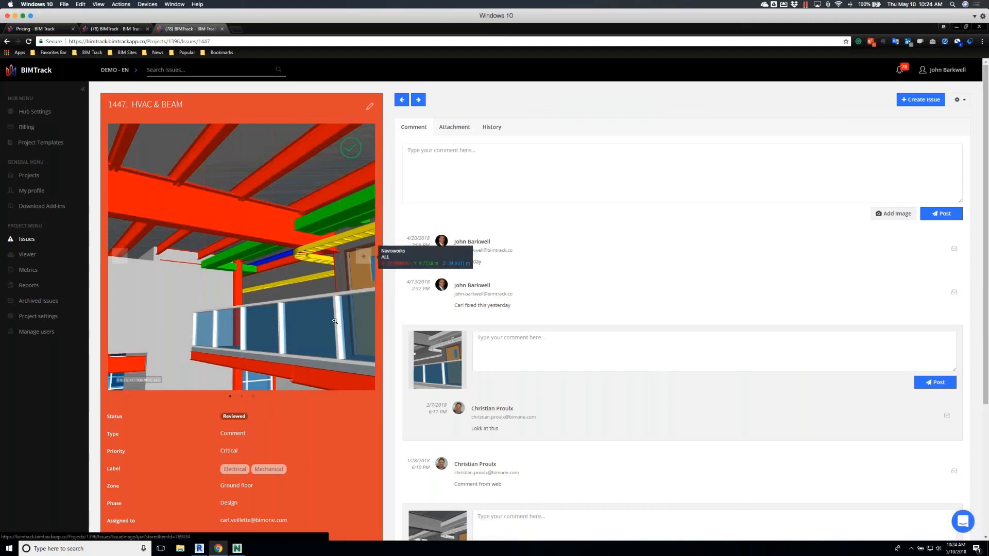
pyautogui.click(363, 256)
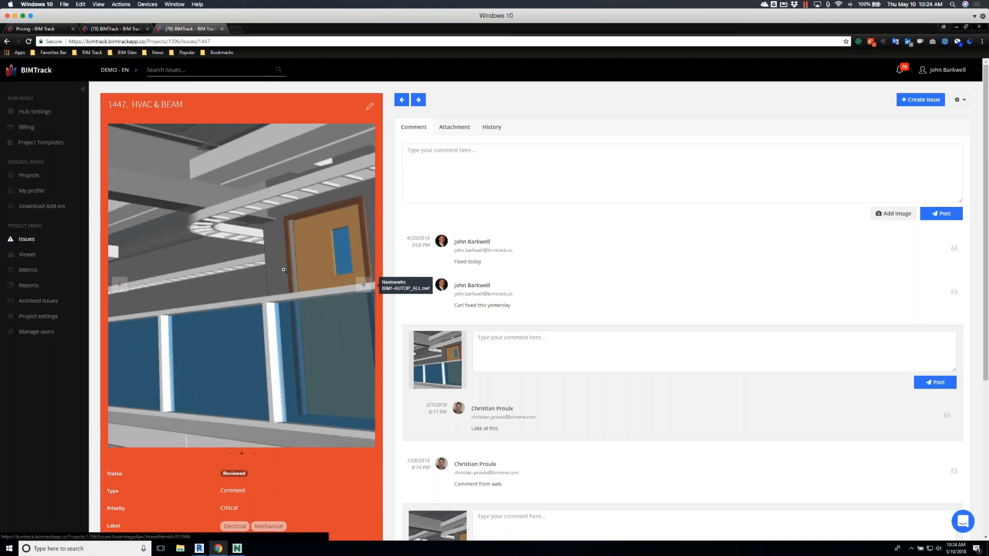
pyautogui.scroll(-5, 283, 269)
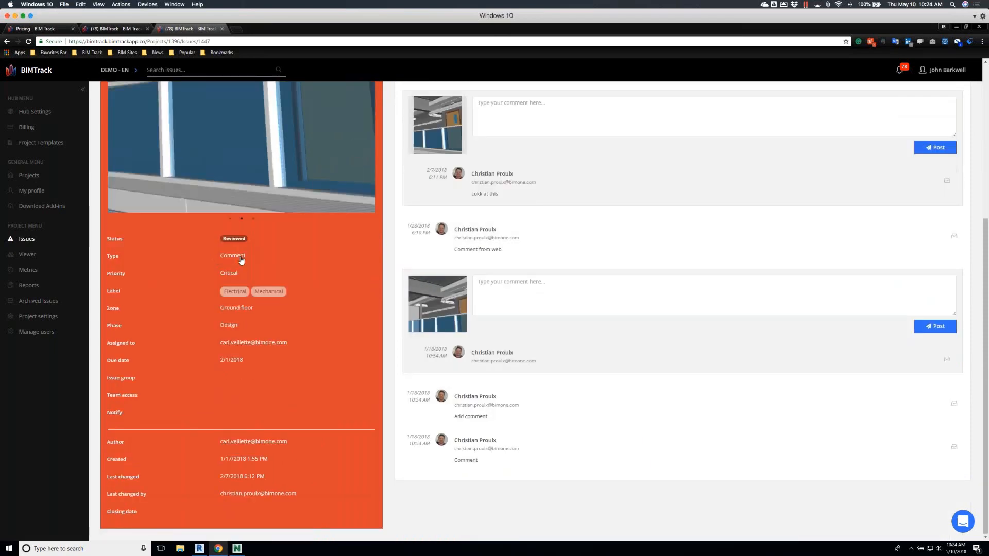
pyautogui.scroll(4, 530, 276)
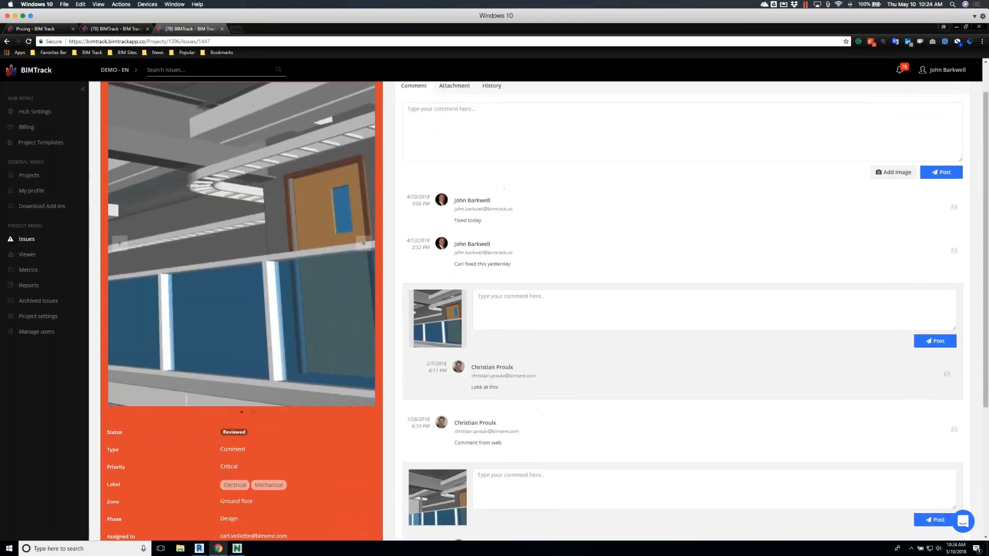
# Review the HVAC & Beam issue's comments and full change history, and open its attachments
pyautogui.scroll(1, 548, 311)
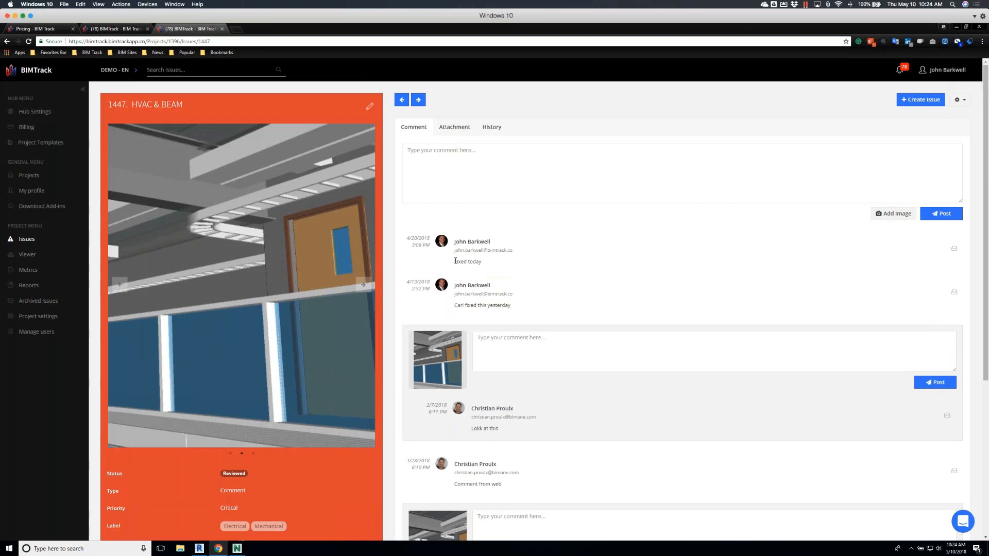
pyautogui.moveTo(406, 237); pyautogui.dragTo(437, 247)
pyautogui.click(490, 128)
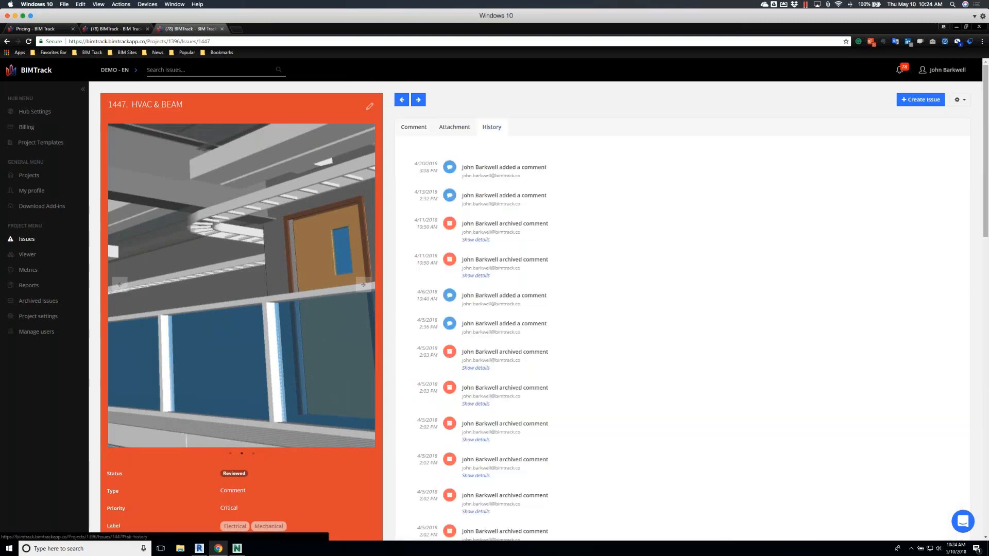
pyautogui.scroll(-5, 584, 294)
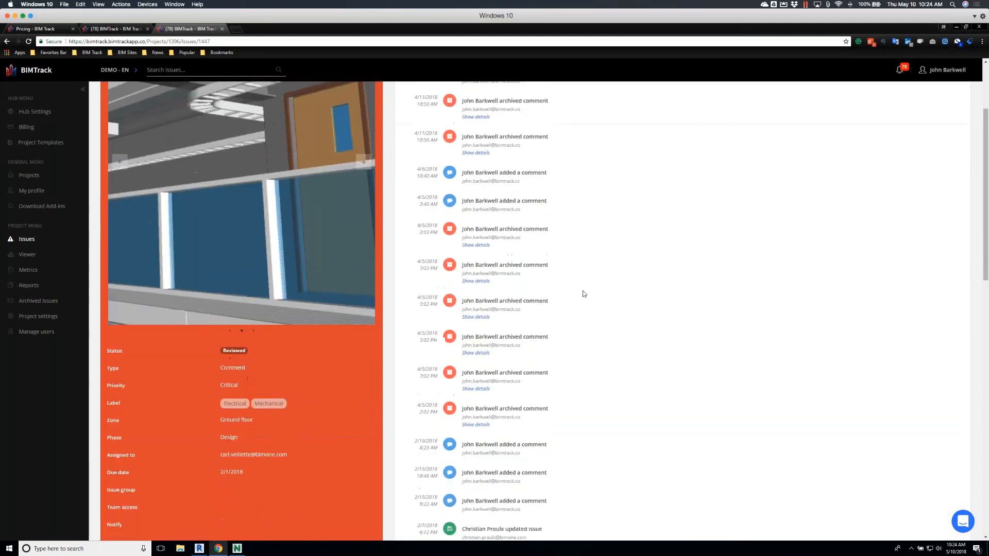
pyautogui.scroll(-4, 583, 294)
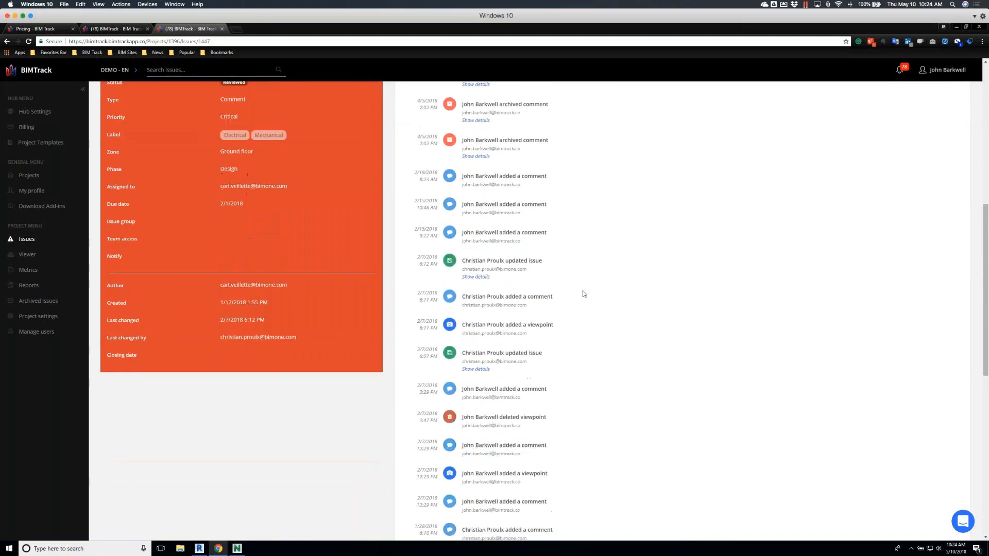
pyautogui.scroll(-2, 583, 294)
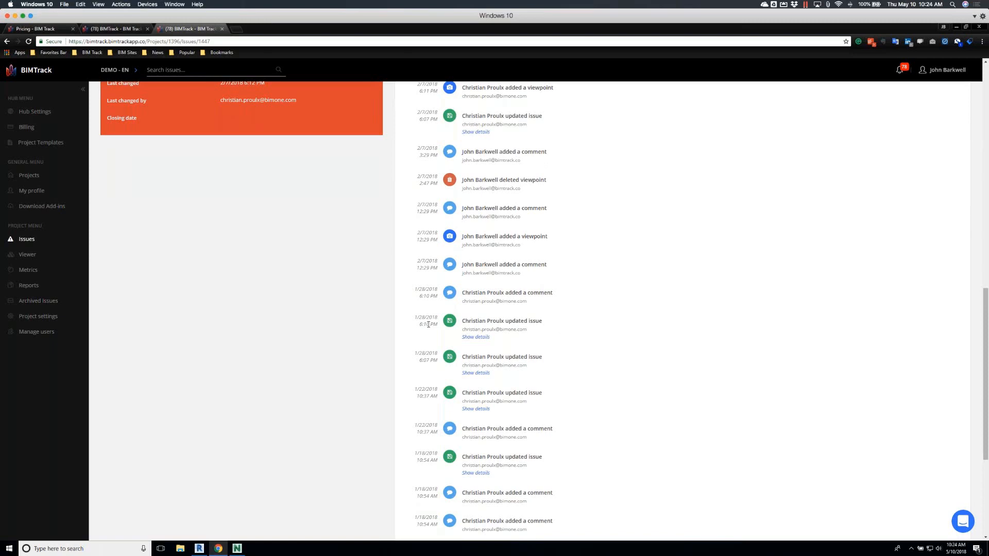
pyautogui.scroll(8, 428, 325)
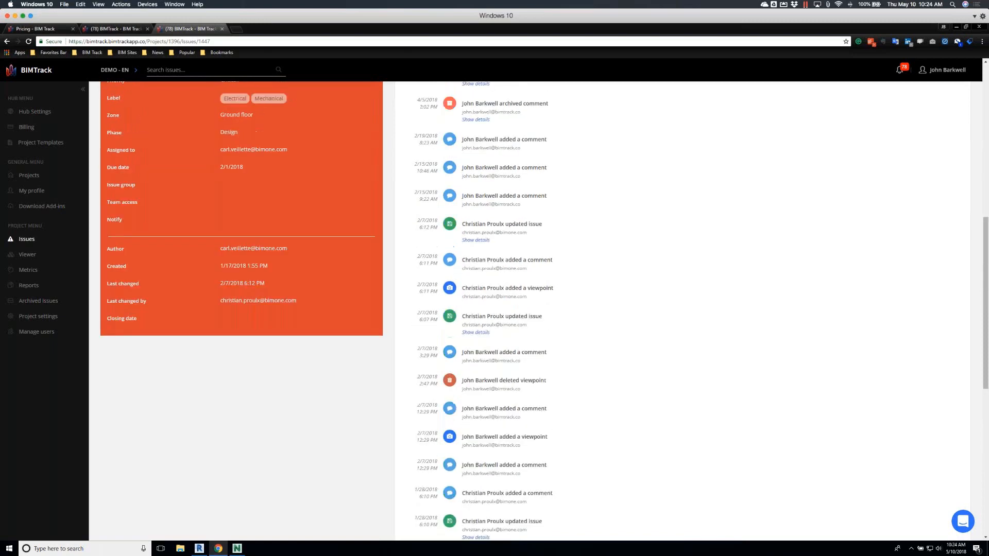
pyautogui.scroll(3, 545, 303)
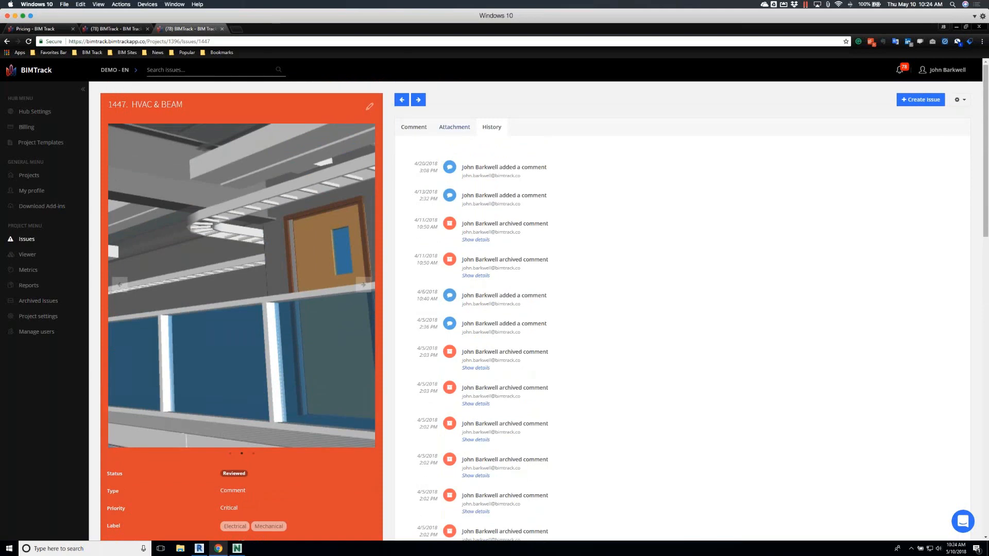
pyautogui.click(460, 129)
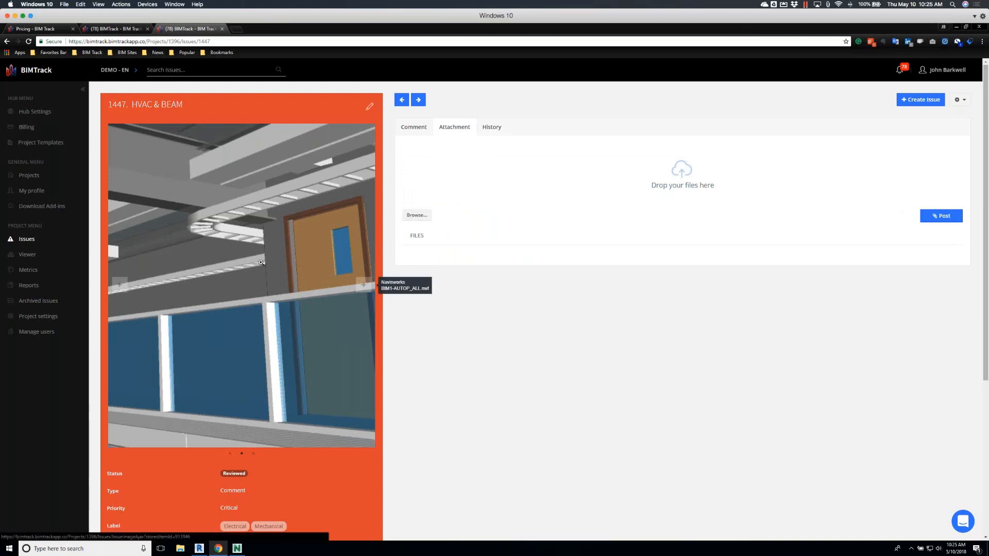
# Open the project's 3D viewer and load the saved view Arc-HVAC-Str Models
pyautogui.click(26, 239)
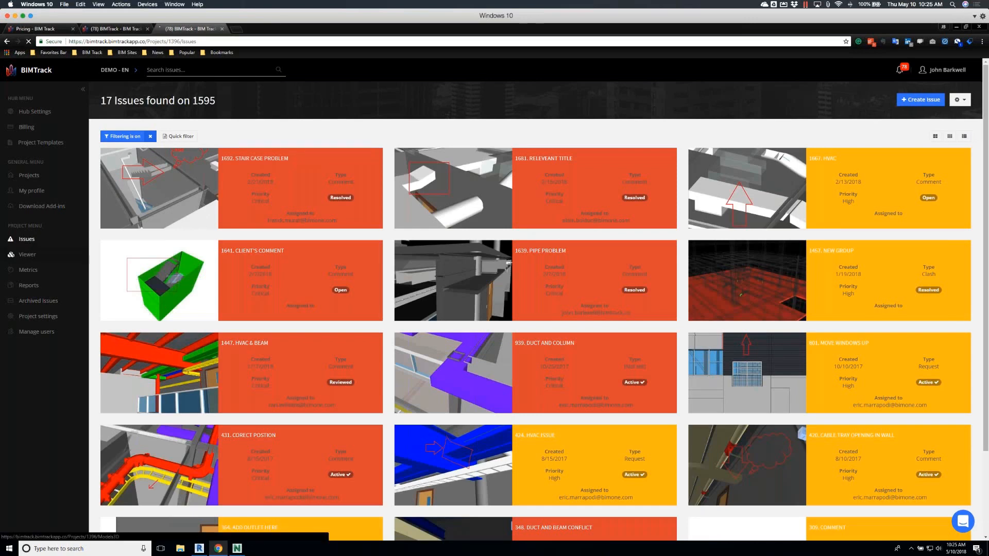
pyautogui.click(29, 255)
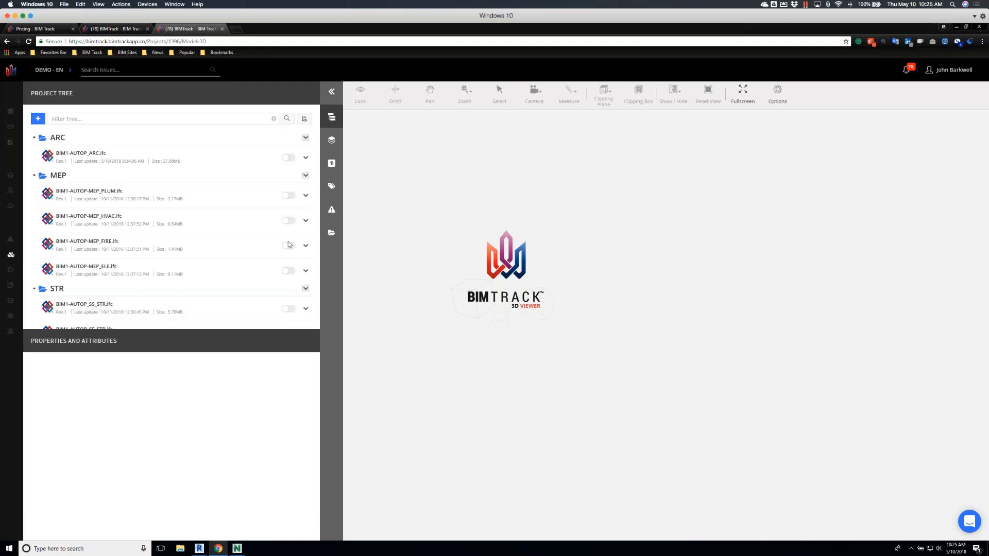
pyautogui.click(332, 234)
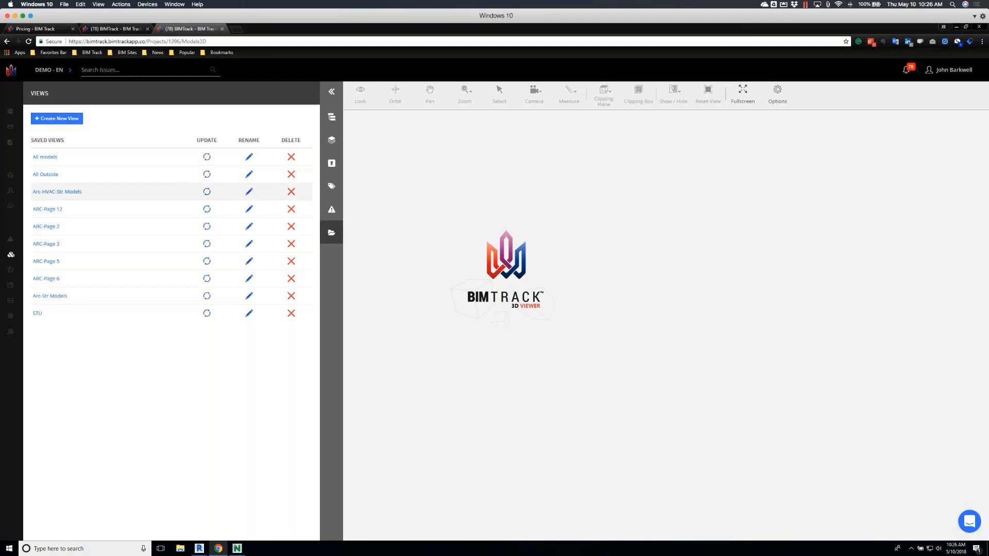
pyautogui.click(56, 193)
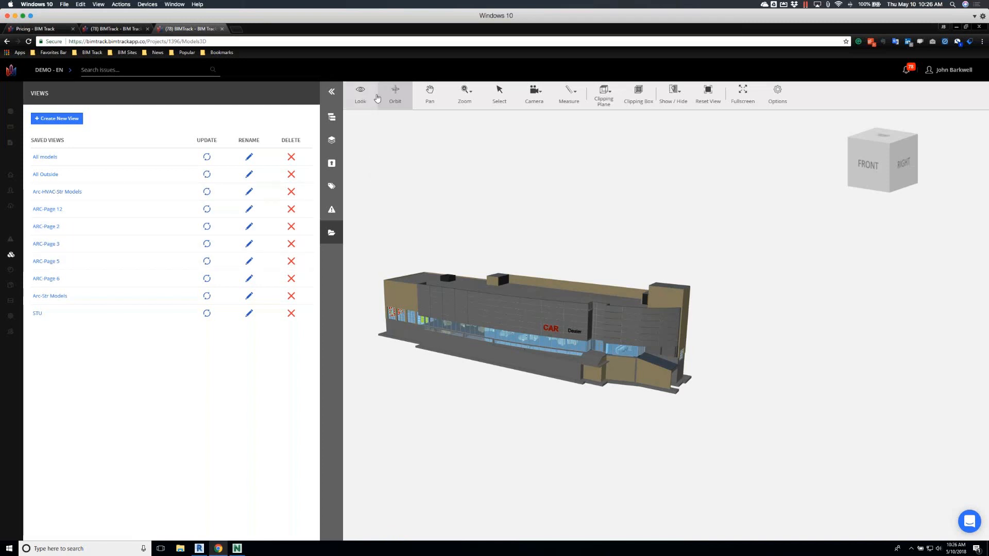
pyautogui.click(544, 96)
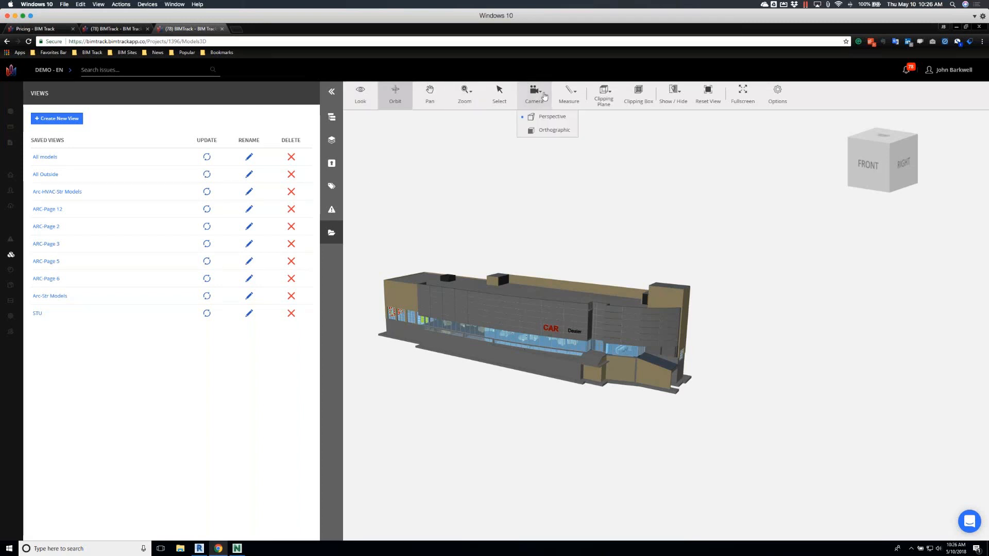
pyautogui.click(577, 94)
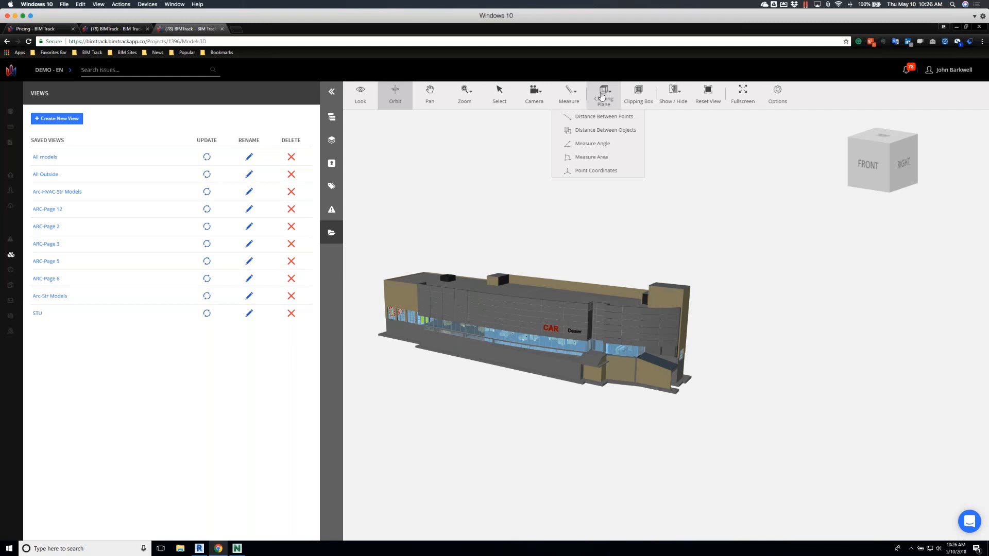
pyautogui.moveTo(532, 241)
pyautogui.mouseDown()
pyautogui.moveTo(537, 267)
pyautogui.moveTo(527, 274)
pyautogui.moveTo(520, 233)
pyautogui.mouseUp()
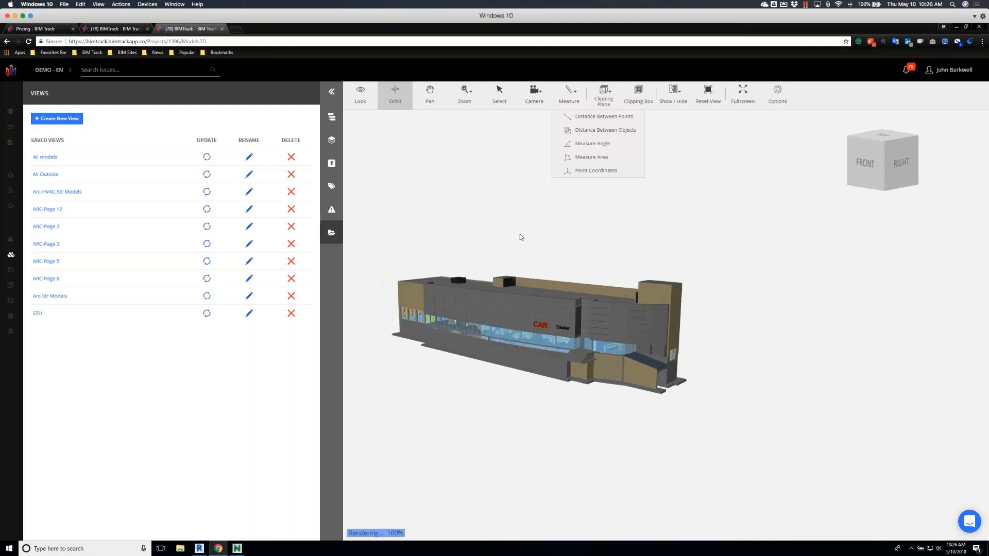
pyautogui.click(518, 232)
pyautogui.scroll(-1, 519, 232)
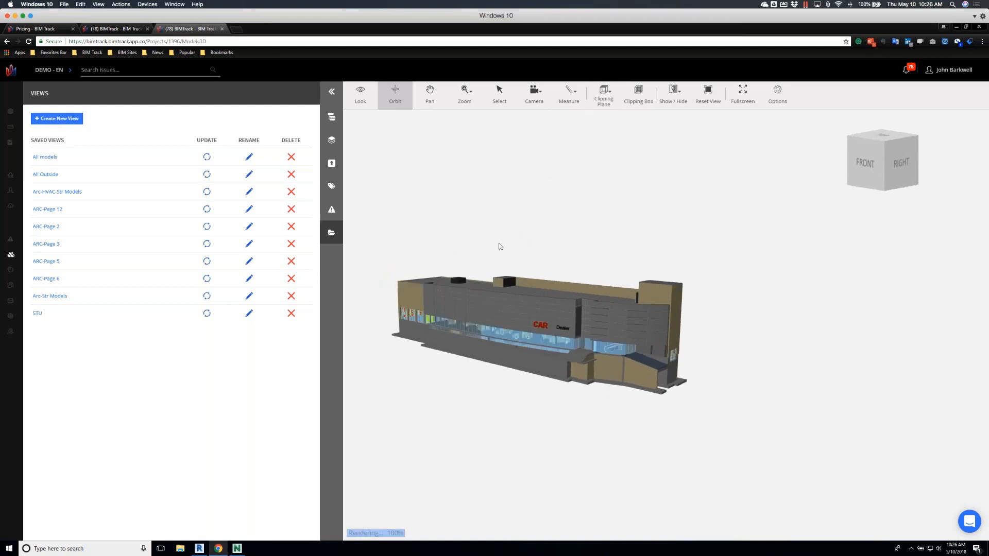
# List the project's issues in the 3D viewer and apply the Top MEP Issues quick filter
pyautogui.click(331, 213)
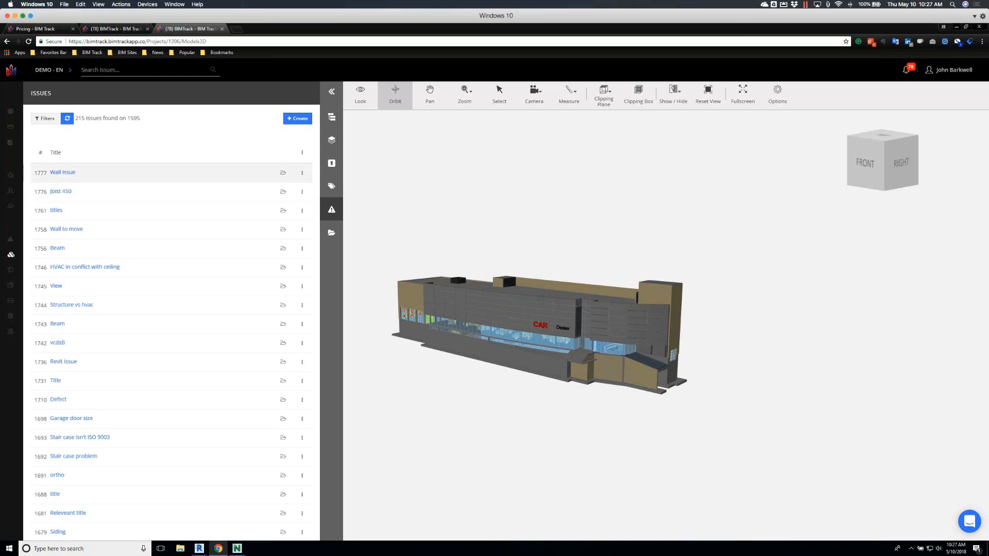
pyautogui.click(49, 120)
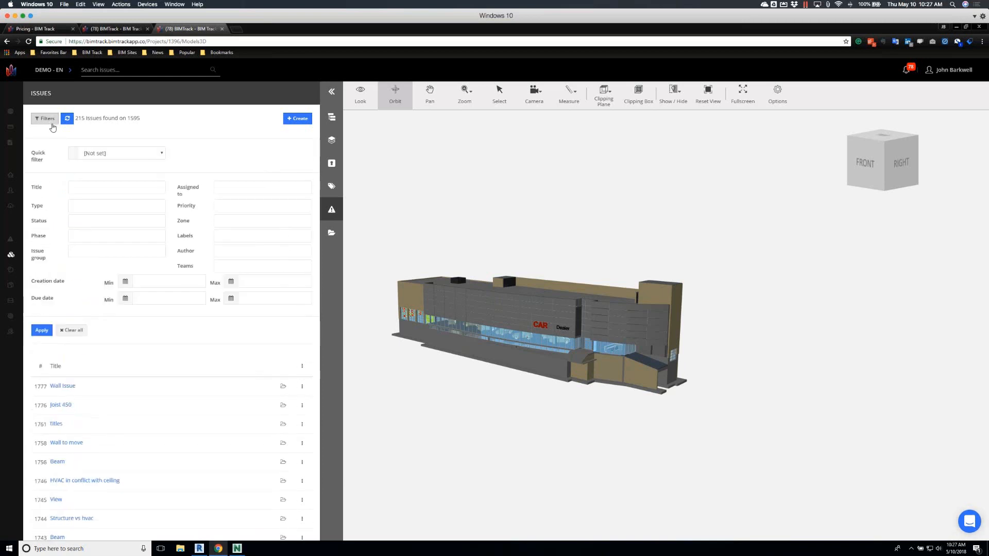
pyautogui.click(162, 154)
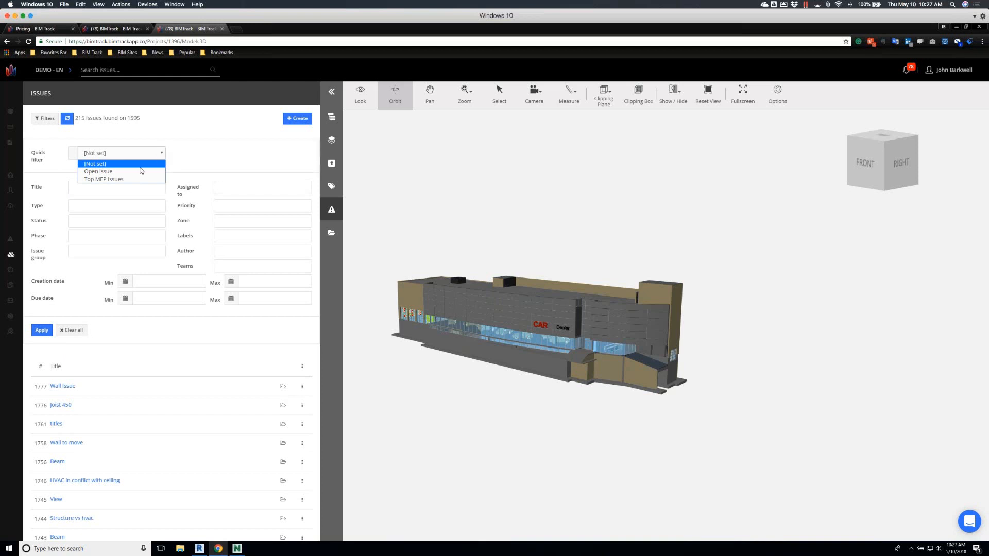
pyautogui.click(117, 181)
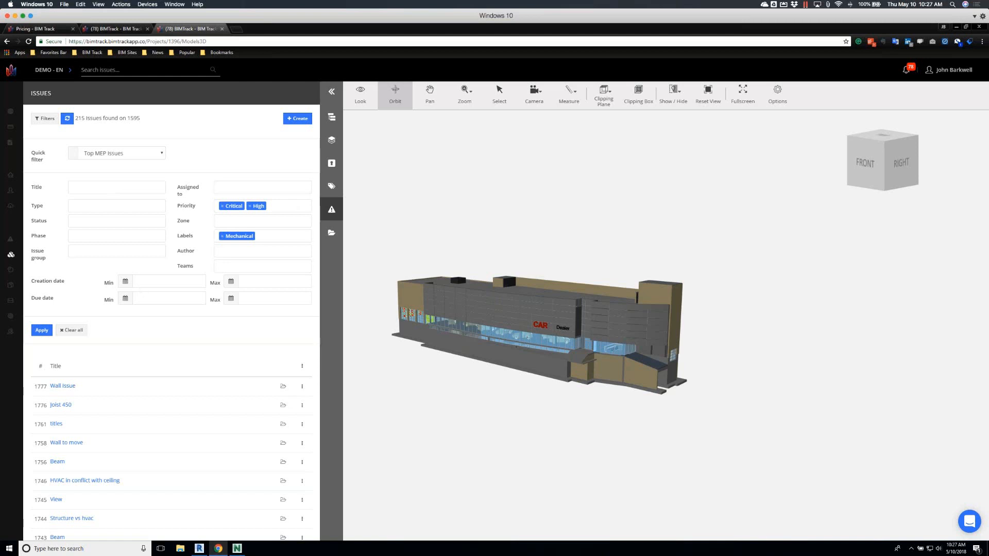
pyautogui.click(42, 333)
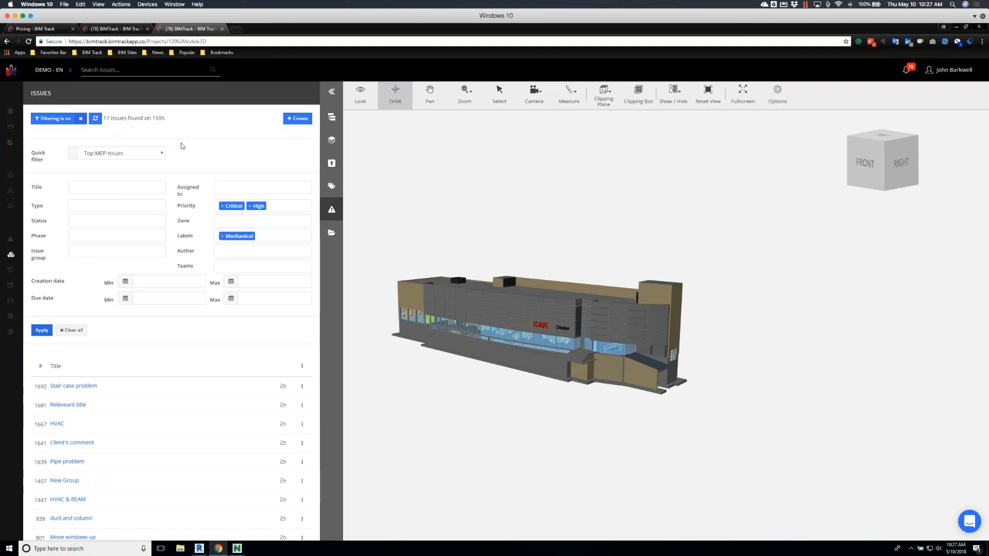
# Show all clash pinpoints and all view pinpoints of the filtered issues in the 3D model
pyautogui.scroll(-2, 254, 344)
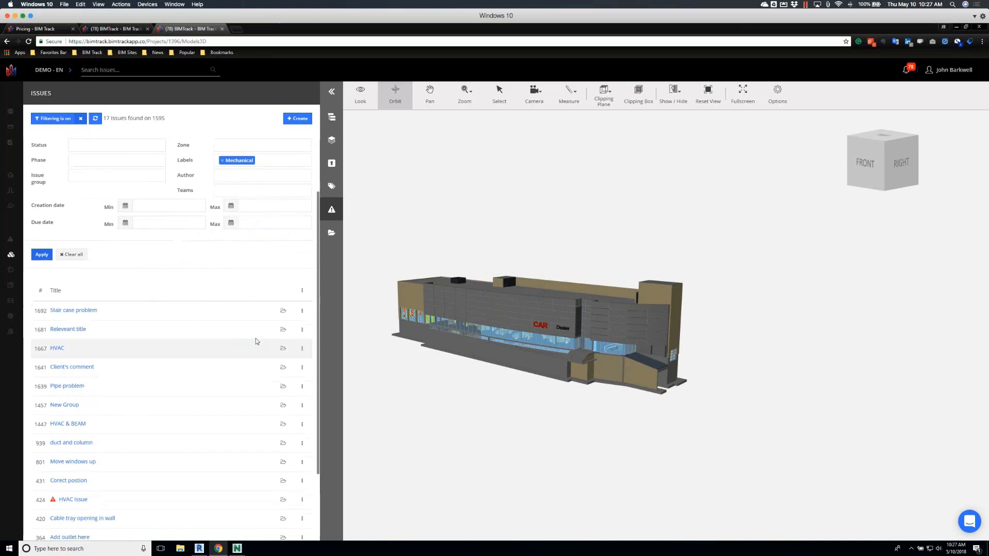
pyautogui.click(302, 291)
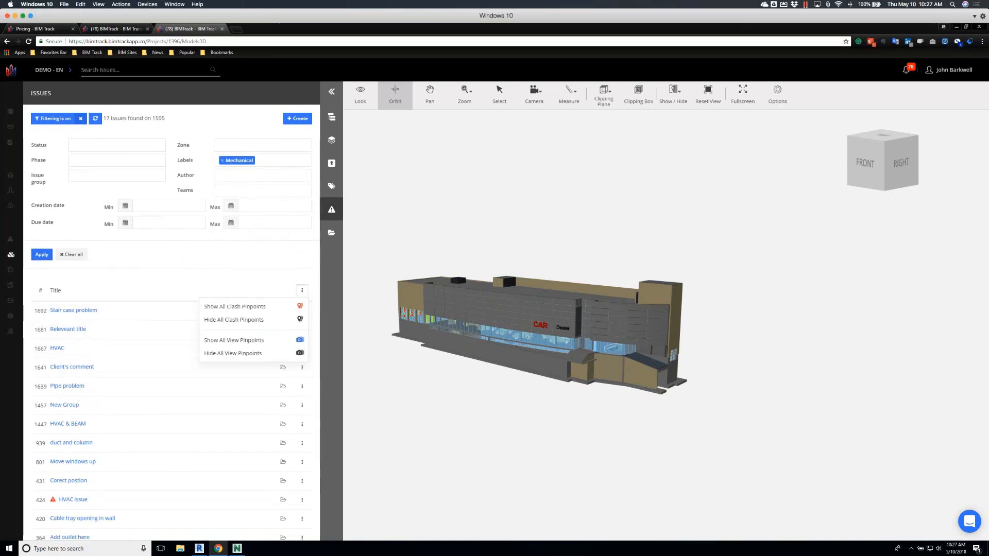
pyautogui.click(248, 308)
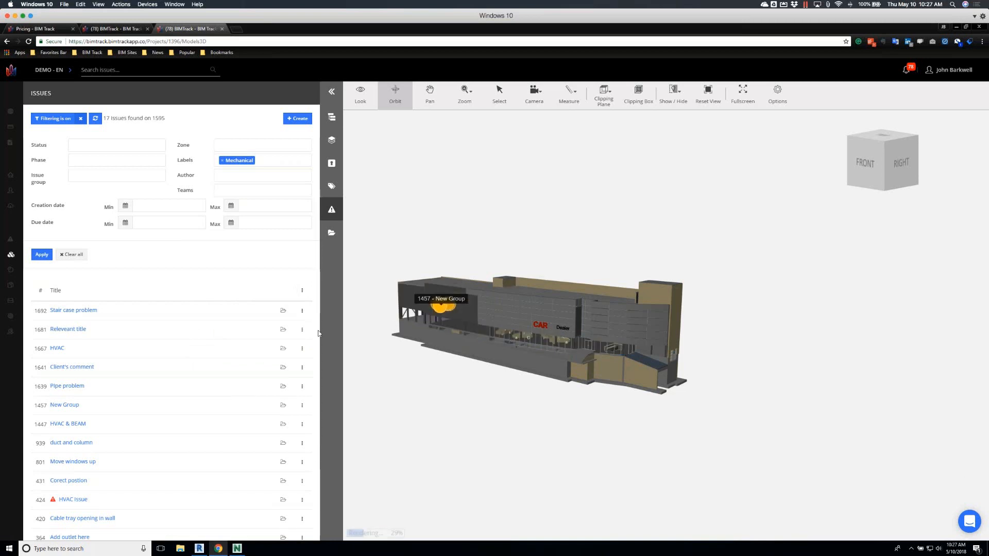
pyautogui.click(301, 290)
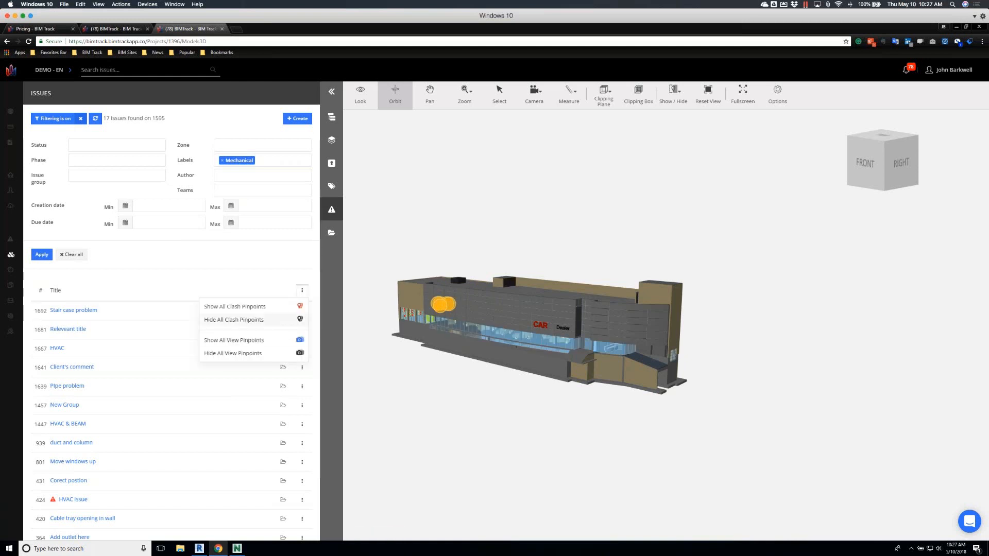
pyautogui.click(232, 339)
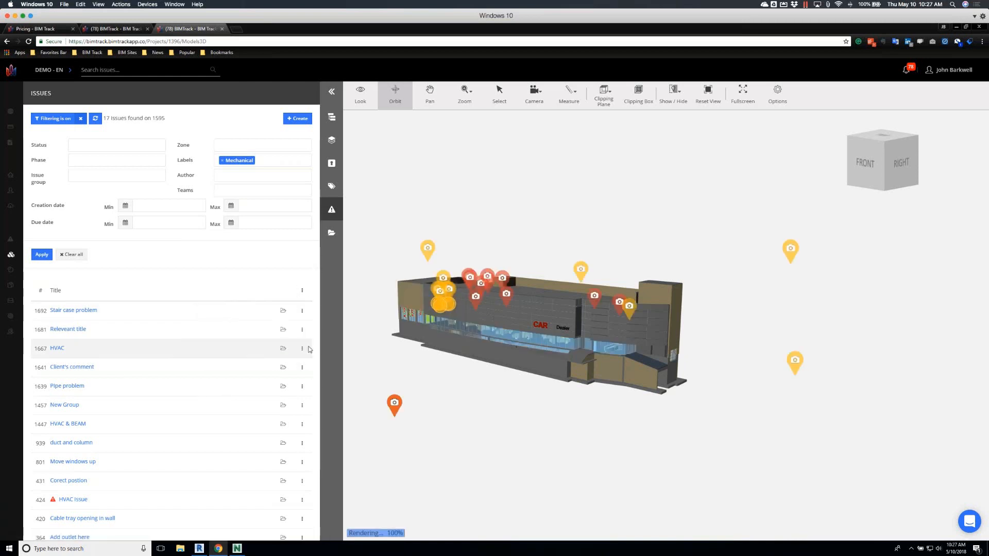
# Open the HVAC & Beam issue from its pinpoint on the model, select an element in its view and clear the selection
pyautogui.moveTo(663, 257); pyautogui.dragTo(498, 264)
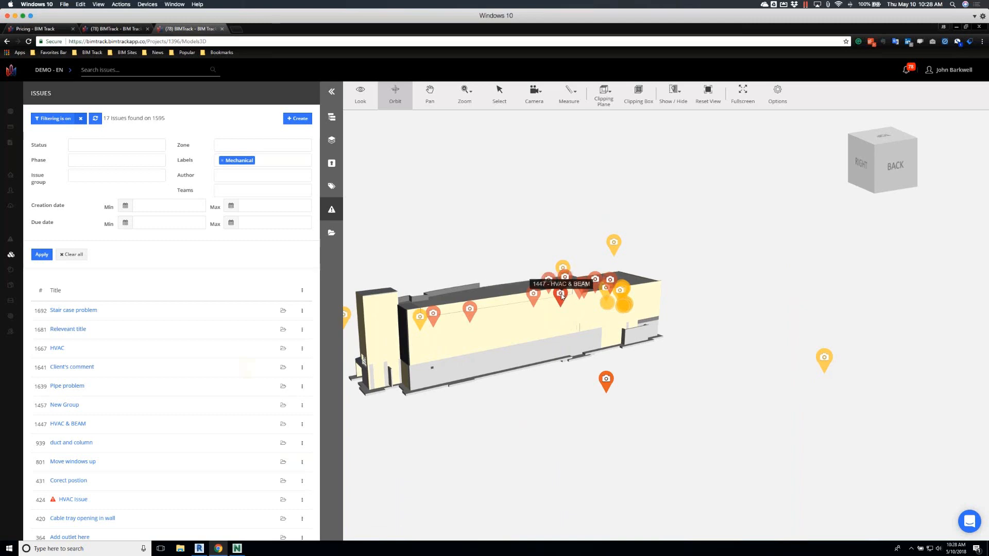
pyautogui.click(562, 294)
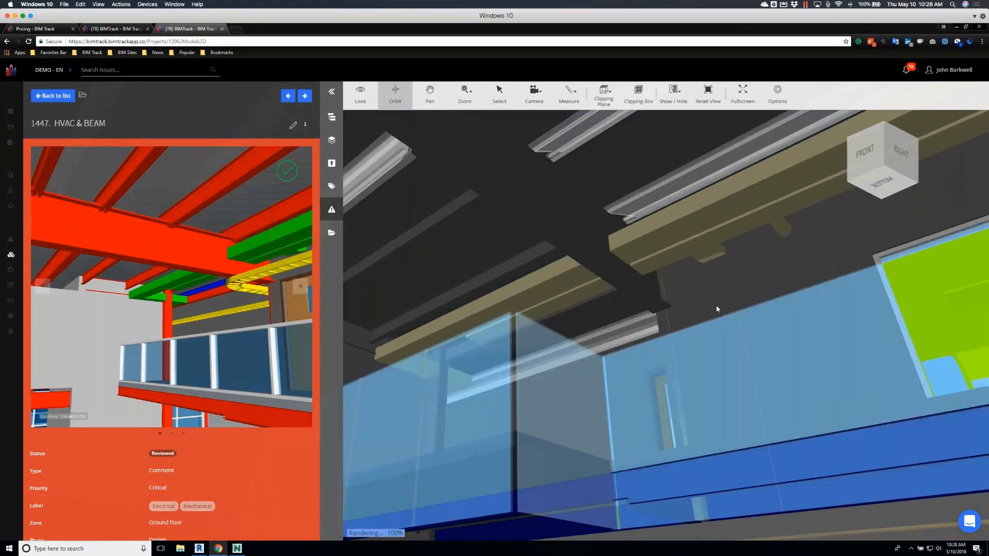
pyautogui.click(716, 307)
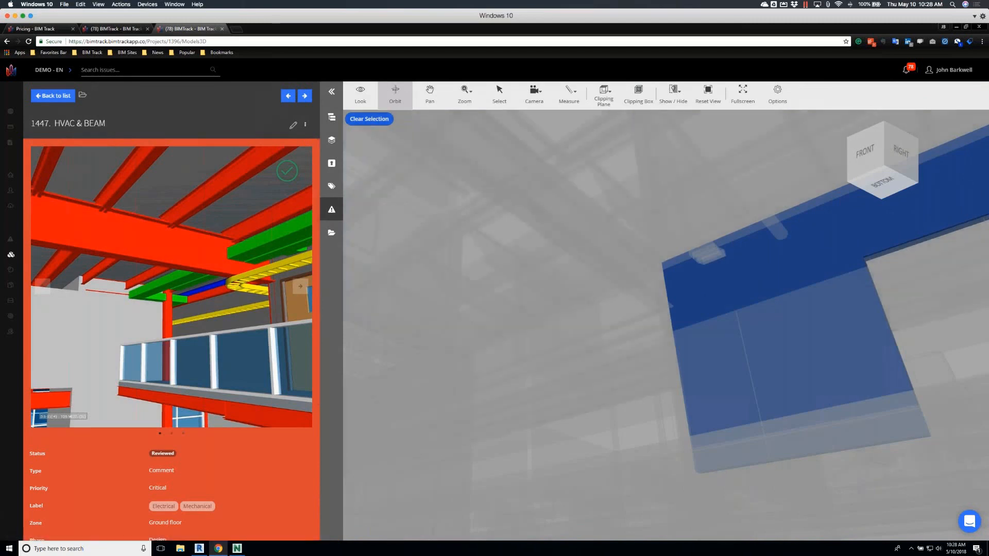
pyautogui.click(369, 119)
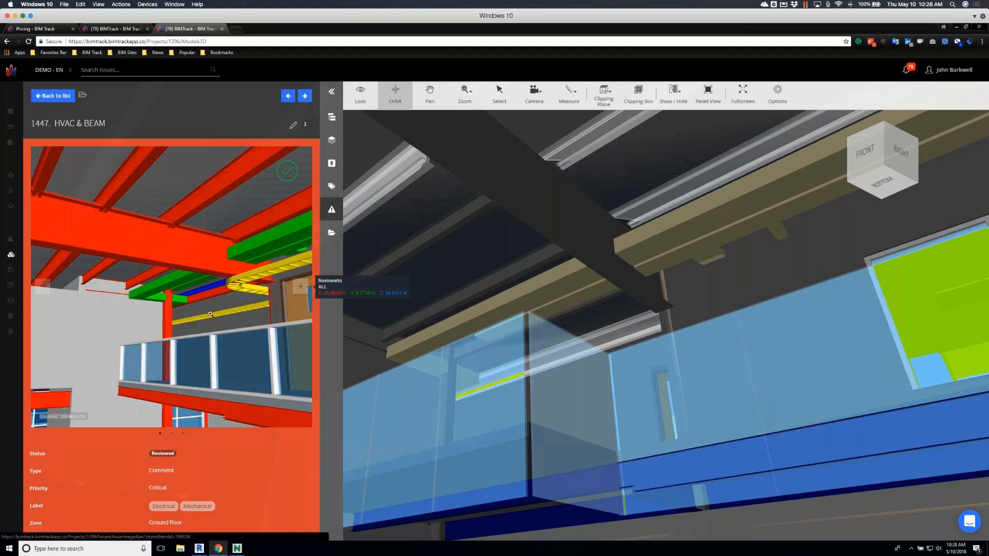
# Open the project's metrics and examine the share of issues per assignee in the attributes pie chart
pyautogui.click(14, 272)
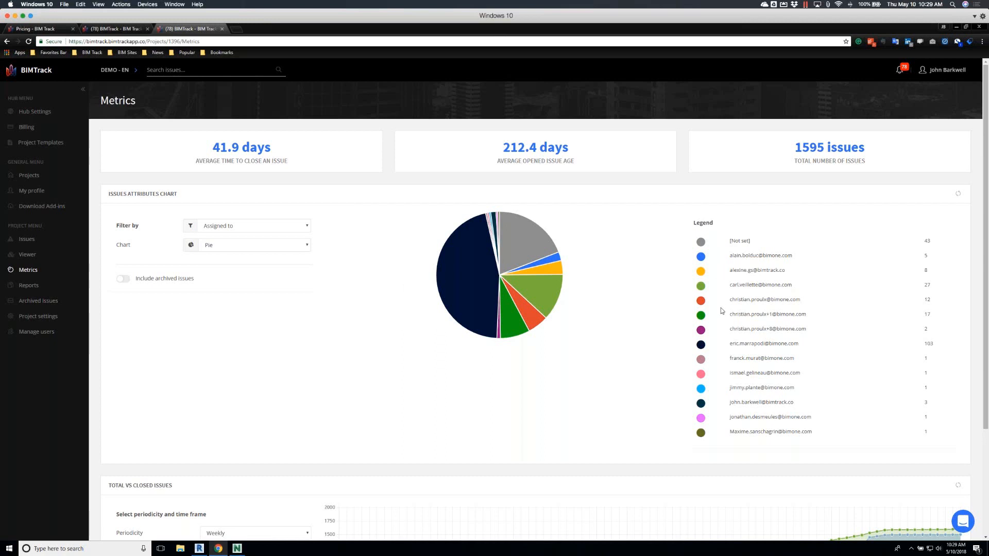
pyautogui.moveTo(554, 294)
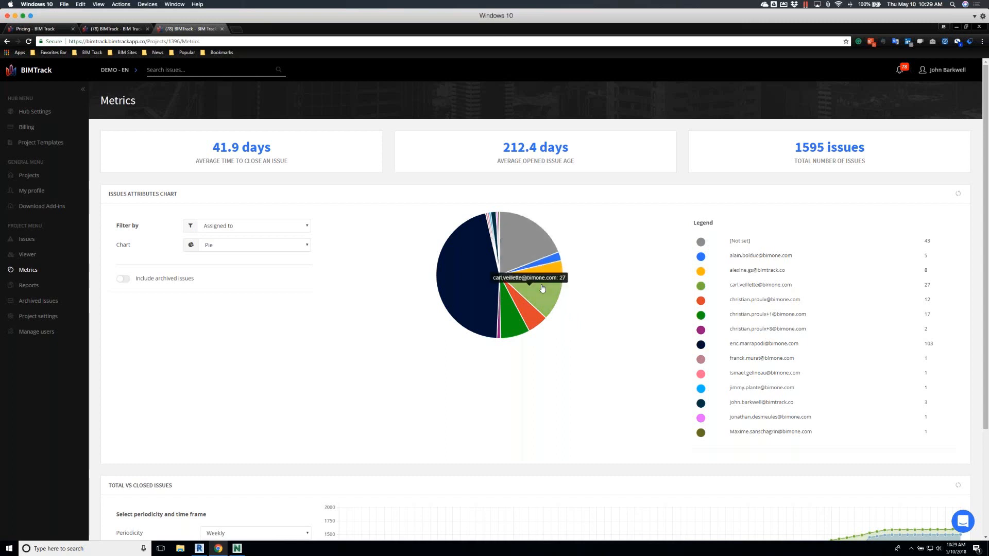
pyautogui.moveTo(531, 319)
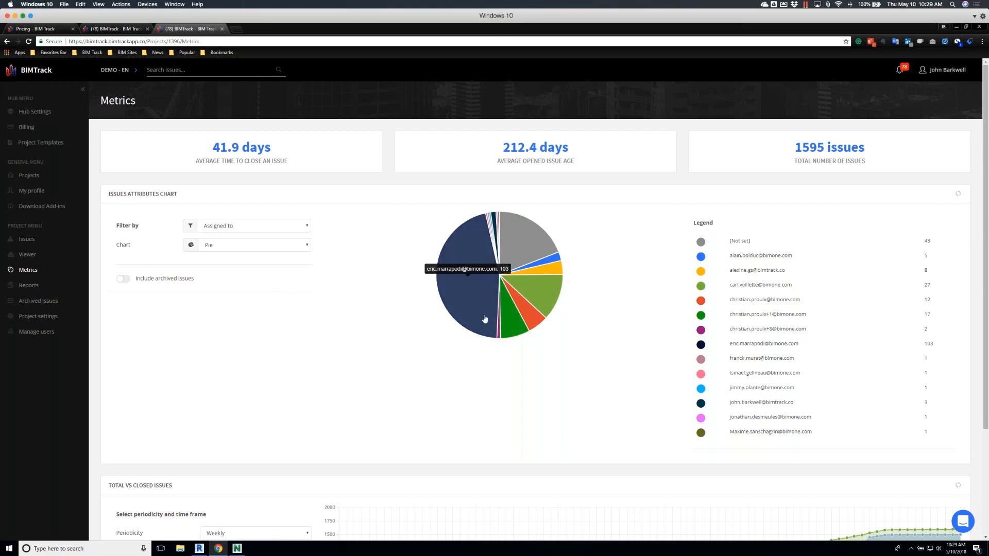
pyautogui.moveTo(513, 229)
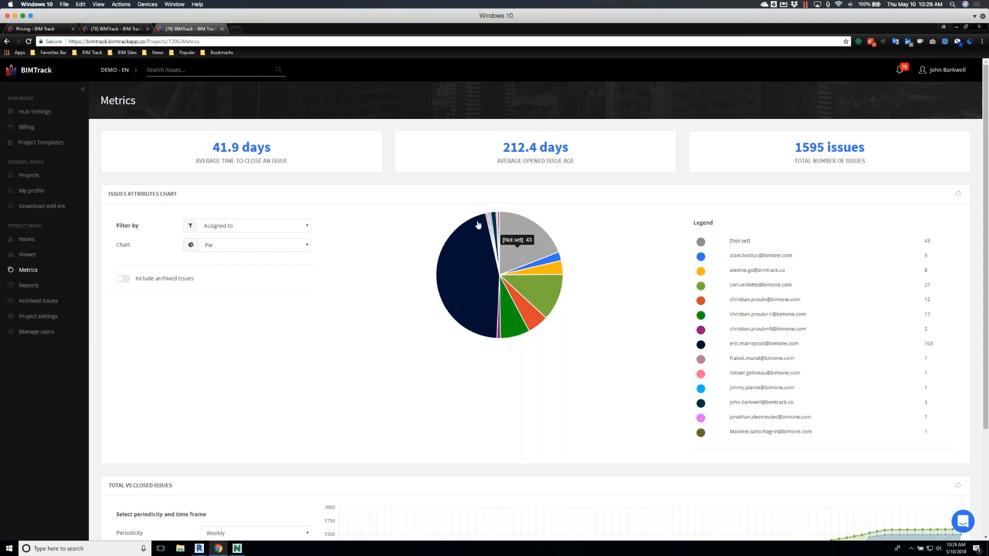
# View the issues attributes chart by Teams, Status and Phase in turn
pyautogui.click(307, 228)
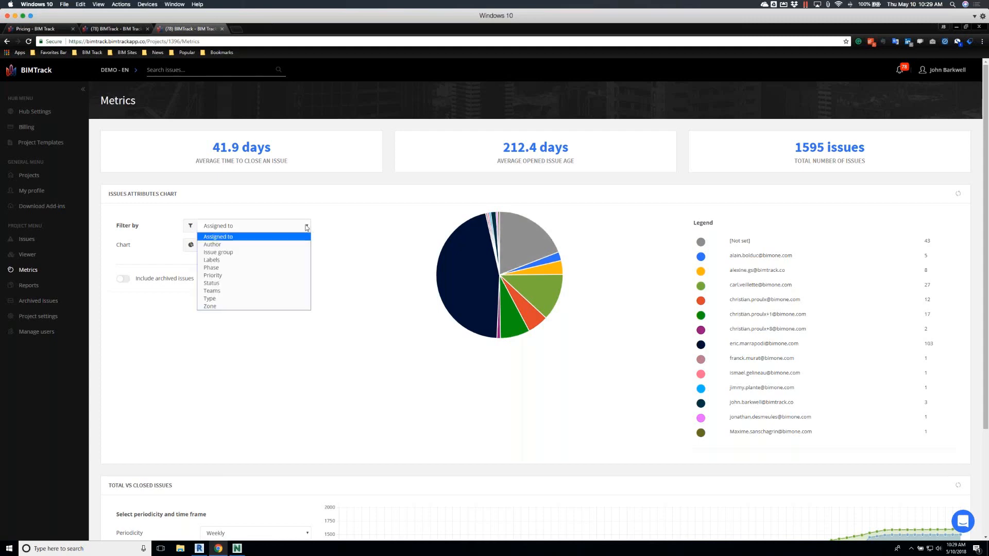
pyautogui.click(253, 288)
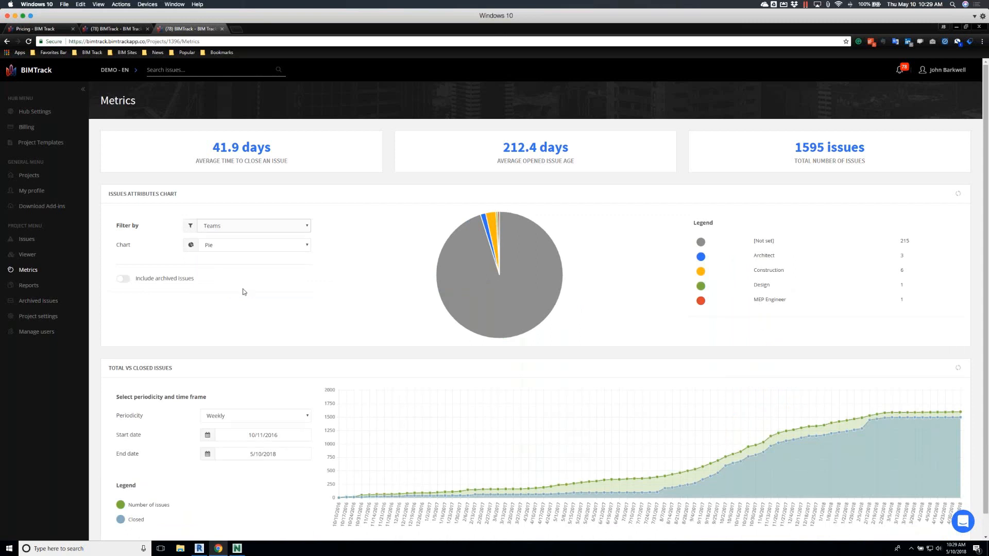
pyautogui.click(258, 224)
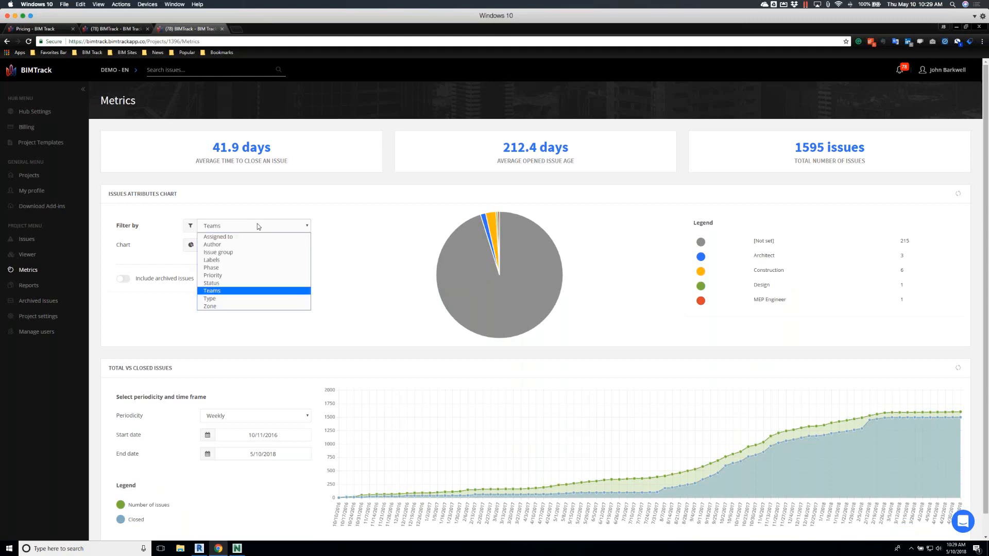
pyautogui.click(231, 282)
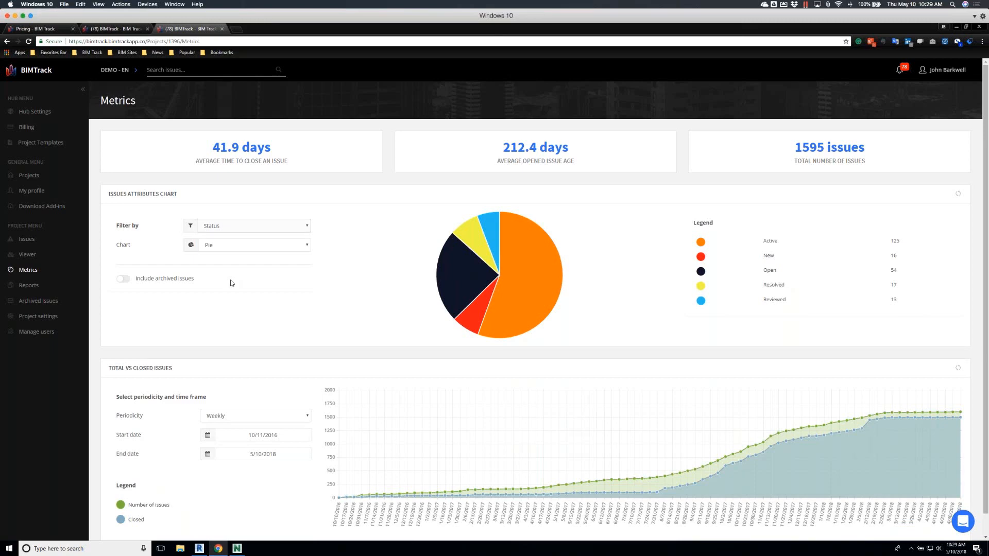
pyautogui.click(258, 226)
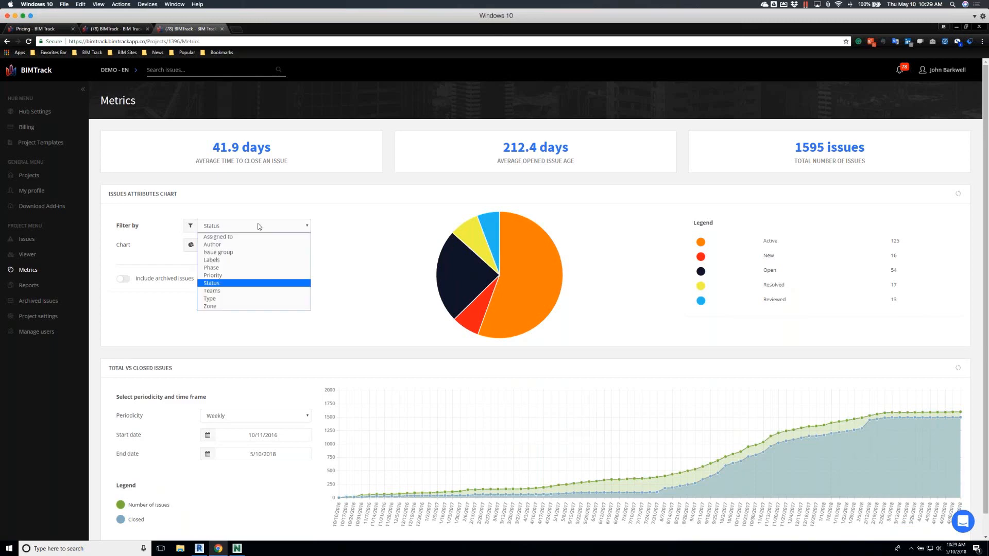
pyautogui.click(238, 267)
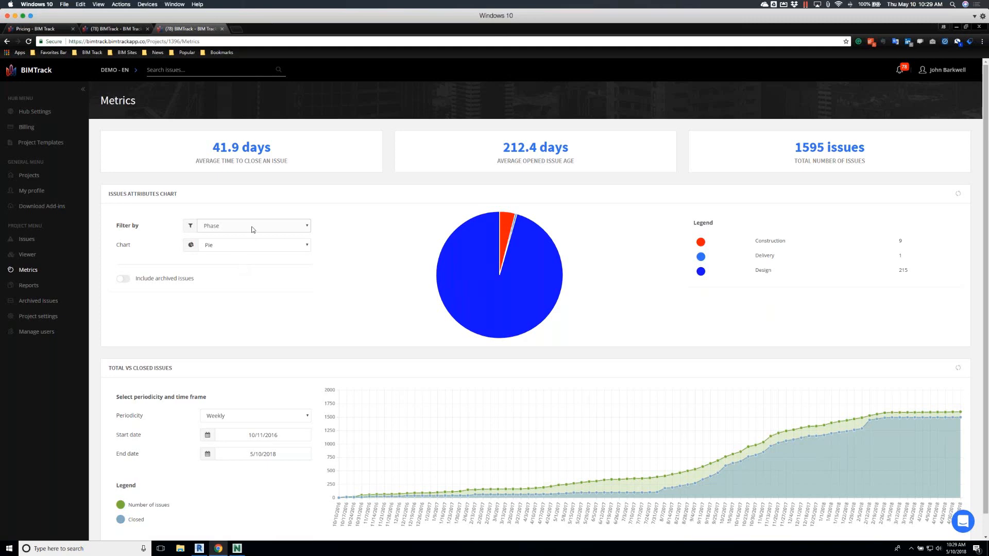
# Chart the issues by Priority and drill down into the Critical slice
pyautogui.click(251, 227)
pyautogui.click(241, 276)
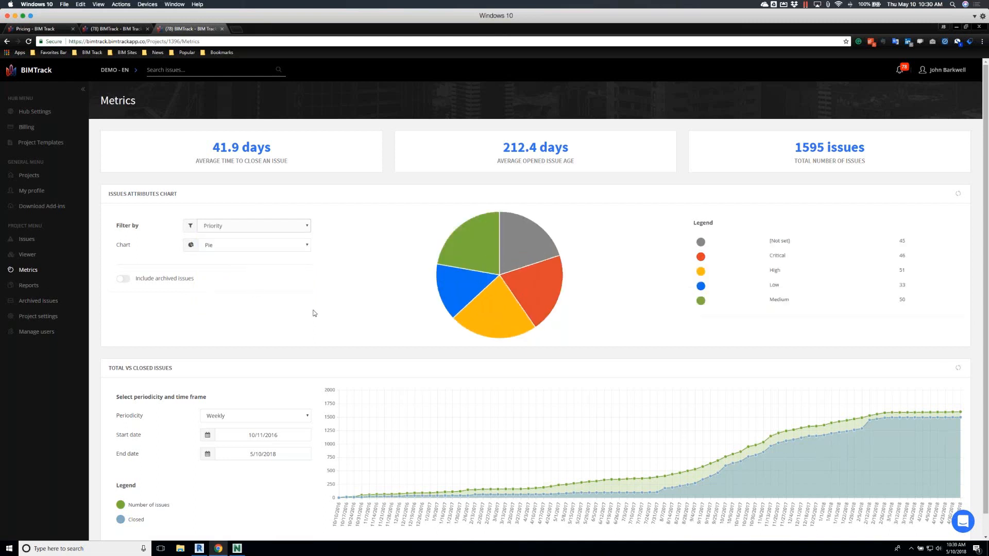
pyautogui.click(536, 297)
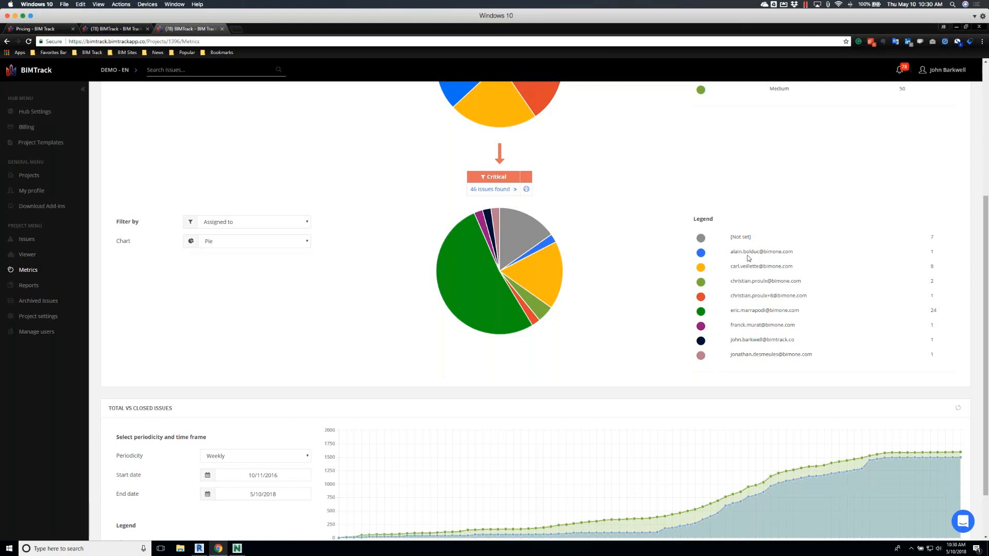
# Set the Total vs Closed Issues chart's periodicity to Monthly and inspect its data points
pyautogui.scroll(-1, 653, 329)
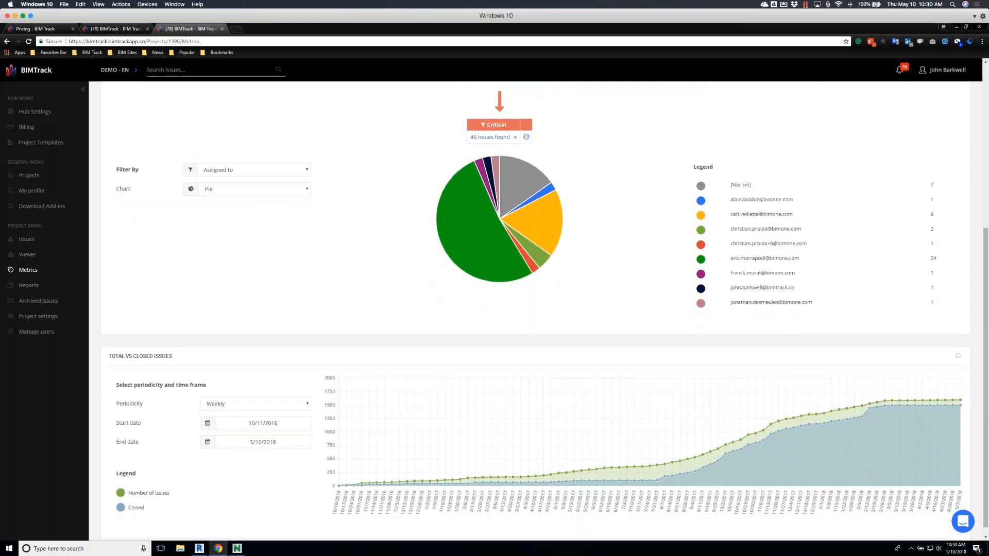
pyautogui.scroll(-1, 545, 307)
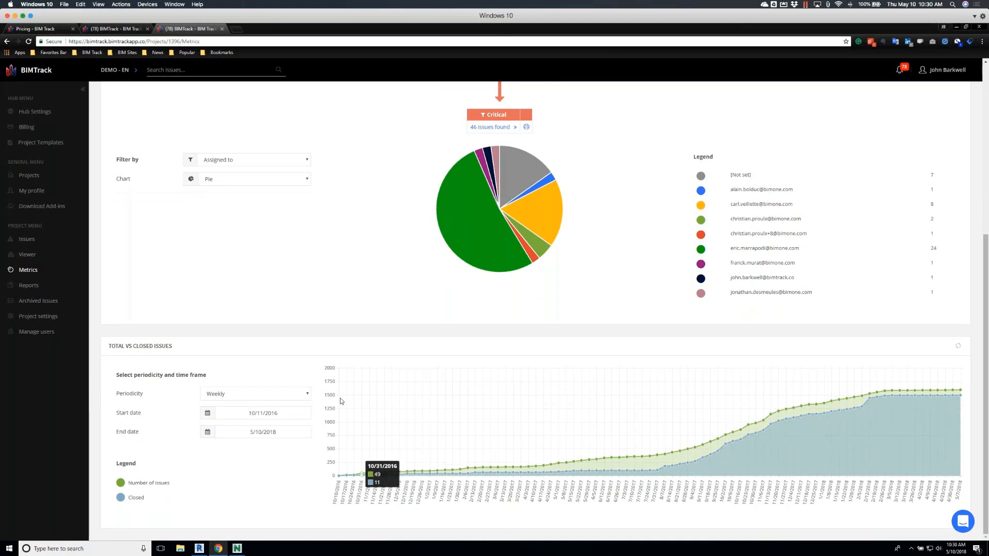
pyautogui.click(308, 395)
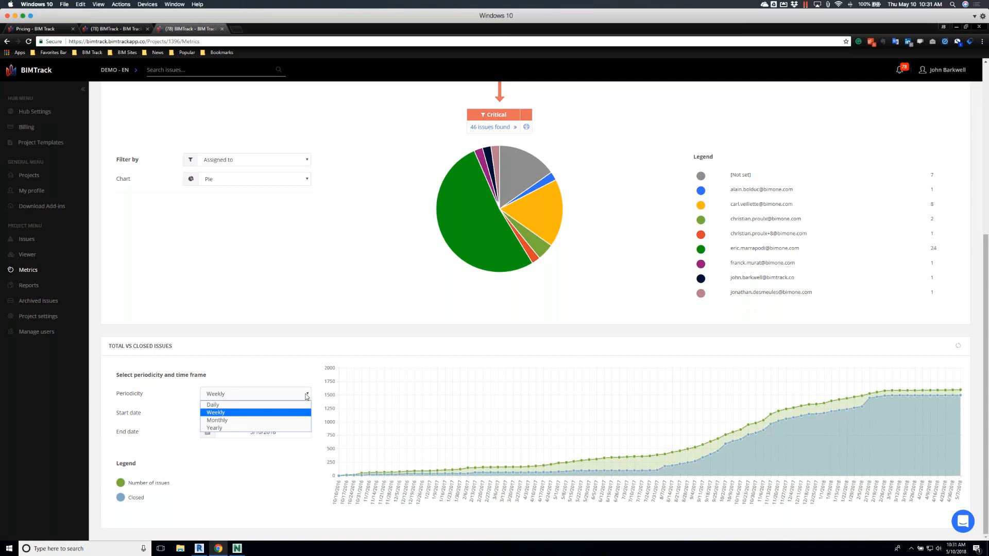
pyautogui.click(260, 421)
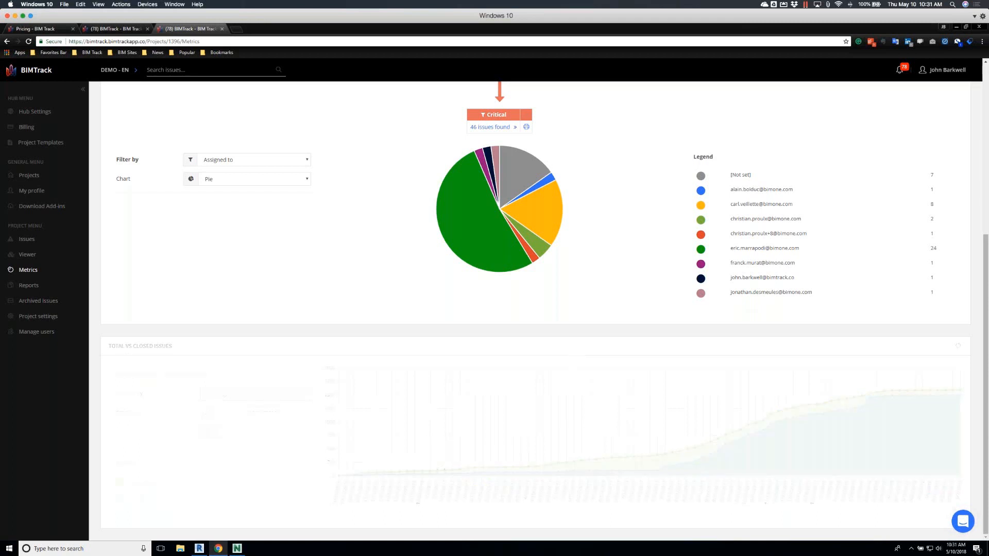
pyautogui.moveTo(341, 480)
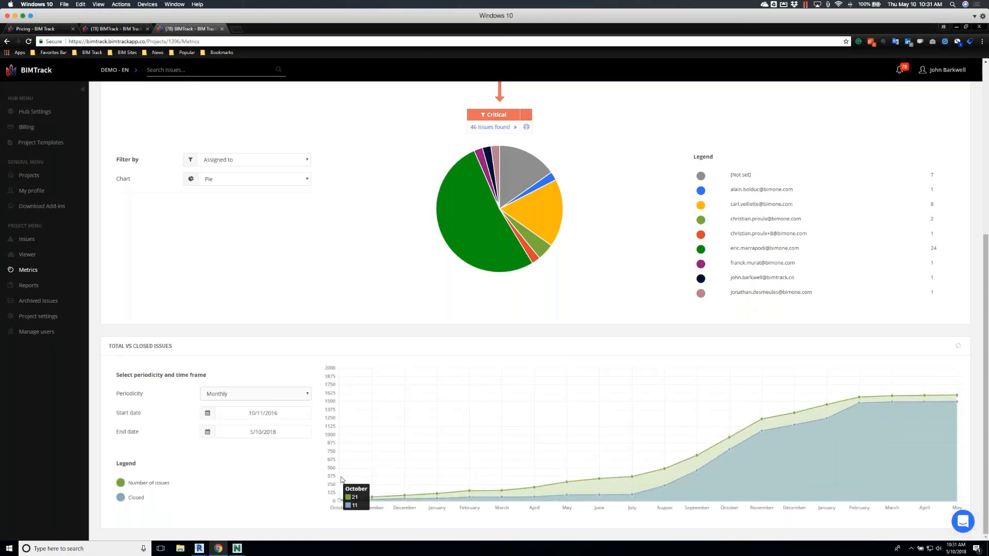
pyautogui.moveTo(389, 497)
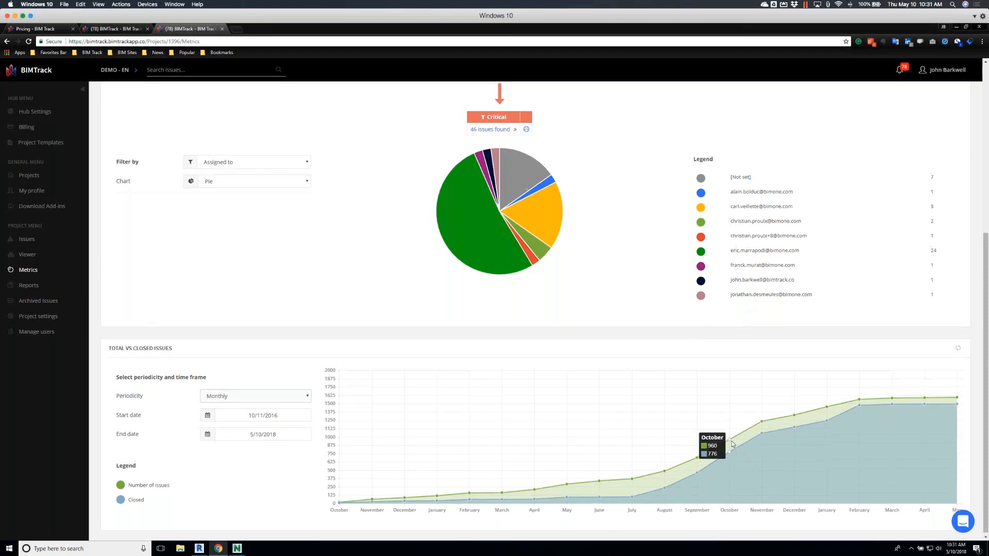
# Create a report from the Critical issues in the priority drill-down and generate its printable version with the preset settings
pyautogui.scroll(1, 722, 441)
pyautogui.scroll(3, 722, 441)
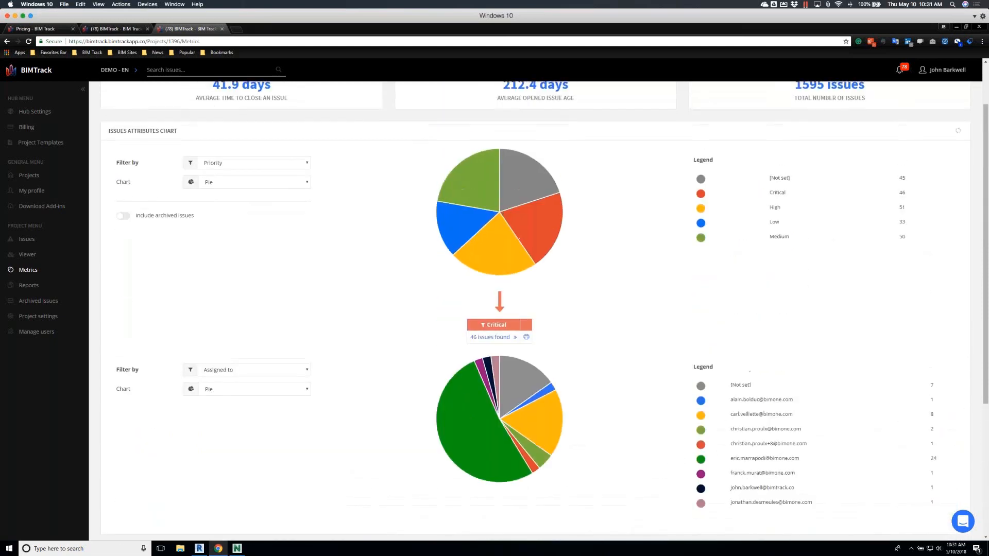
pyautogui.click(525, 338)
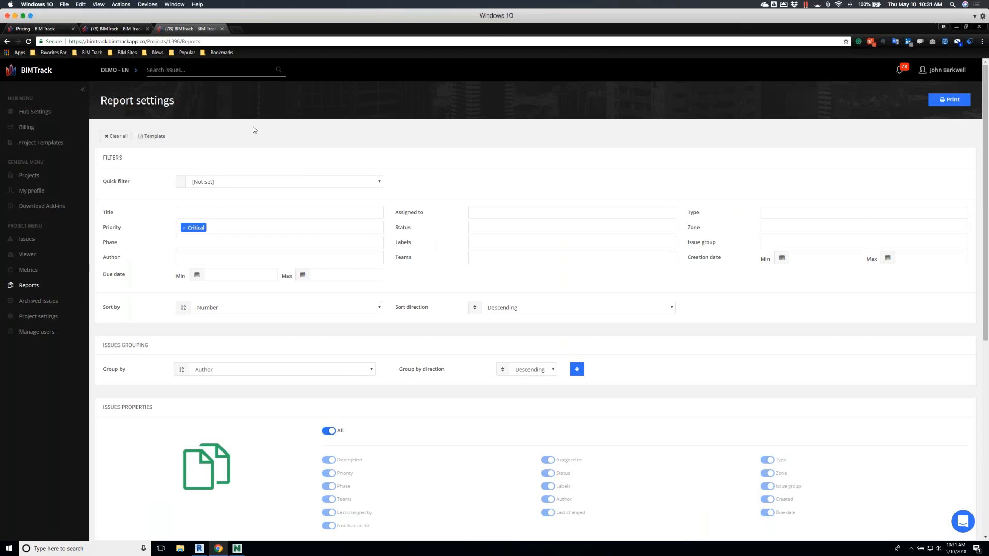
pyautogui.click(947, 100)
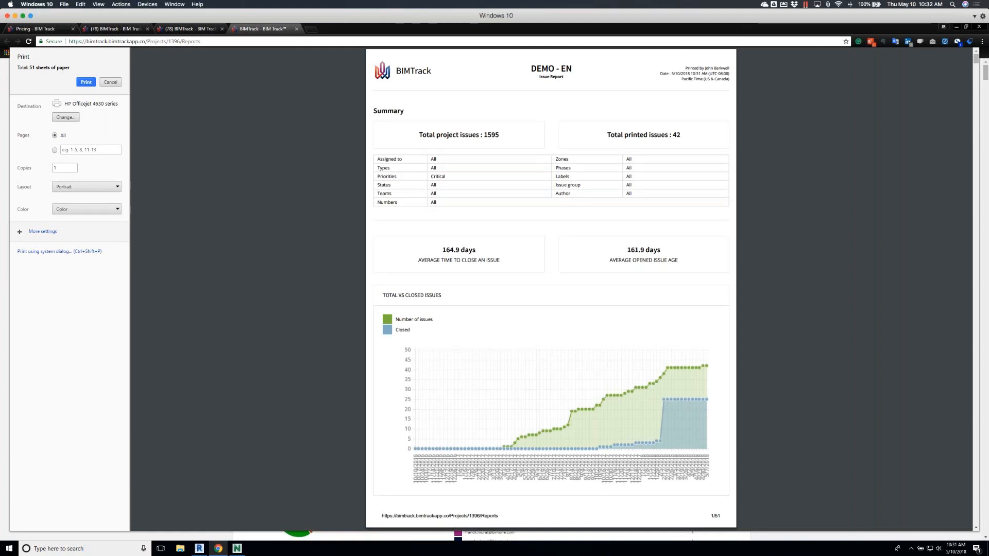
# Review the report's summary, charts and individual issue pages in the print preview, and close the preview without printing
pyautogui.moveTo(672, 73); pyautogui.dragTo(727, 74)
pyautogui.scroll(-2, 771, 222)
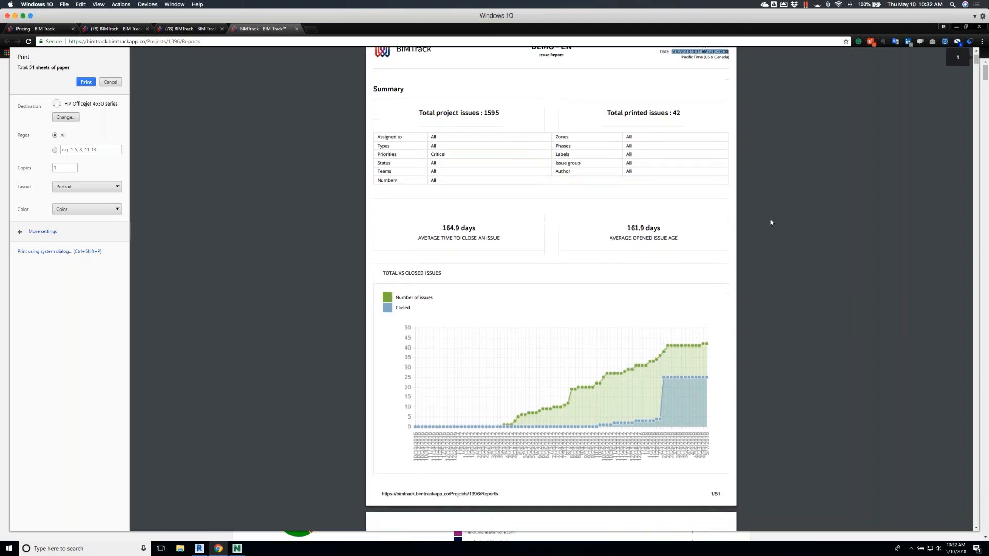
pyautogui.scroll(-2, 771, 223)
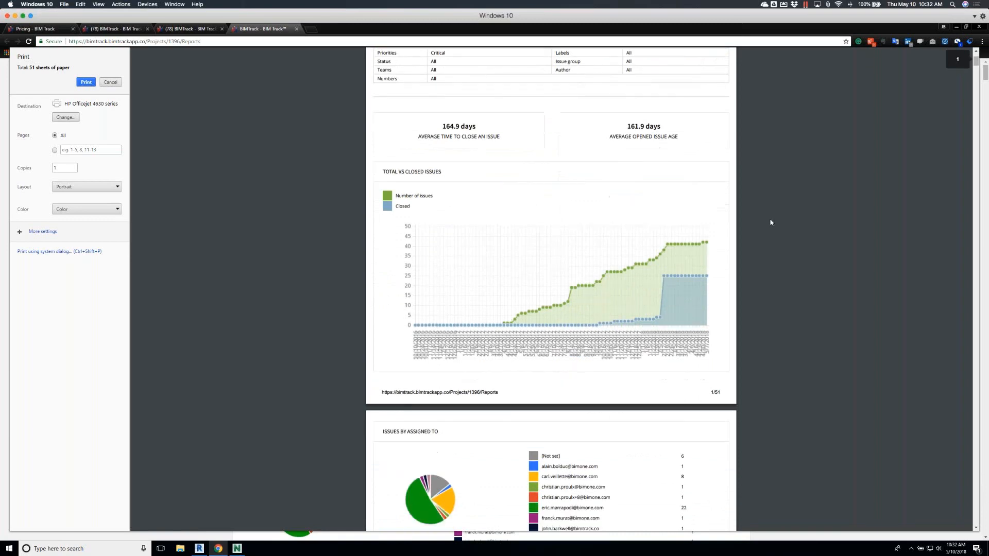
pyautogui.scroll(-6, 771, 223)
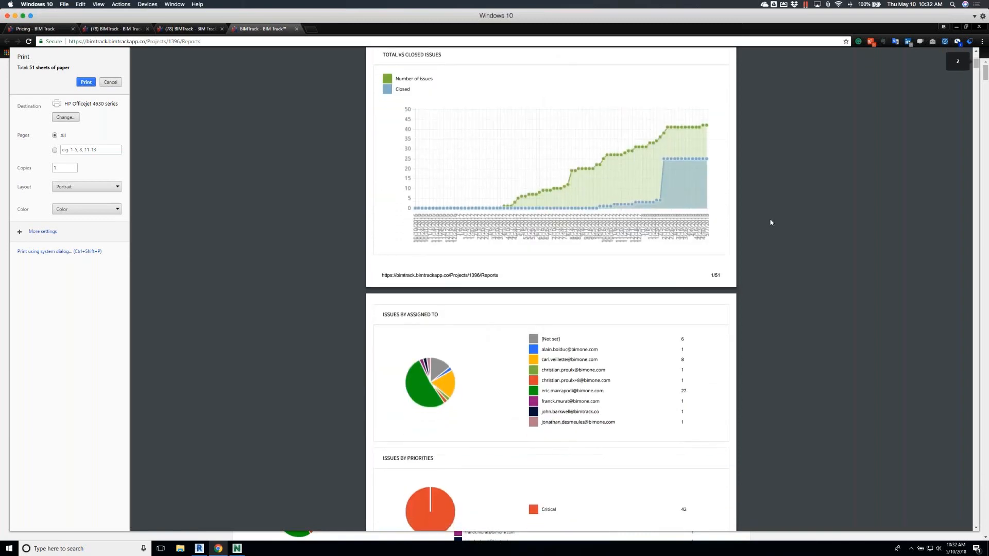
pyautogui.scroll(-7, 770, 222)
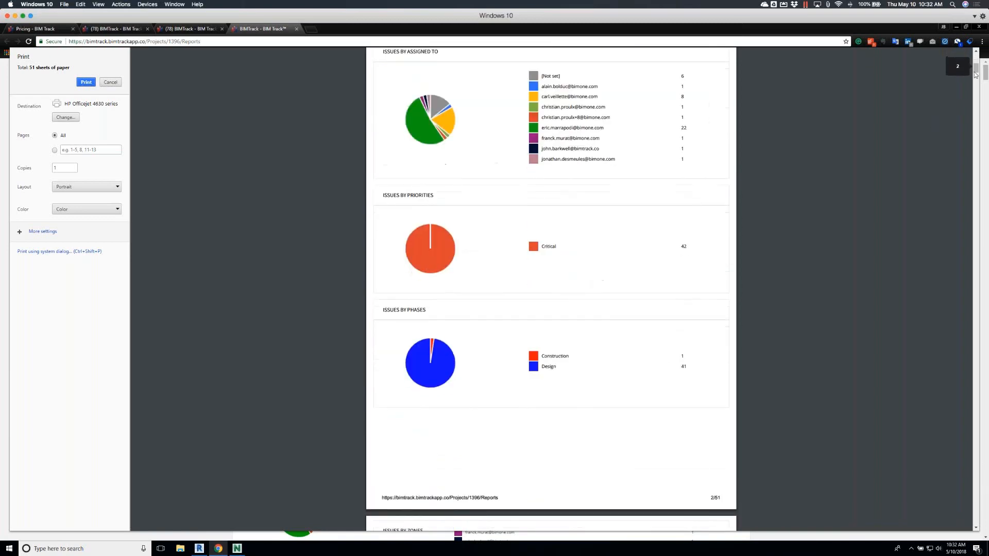
pyautogui.scroll(-1, 976, 71)
pyautogui.moveTo(976, 69); pyautogui.dragTo(973, 163)
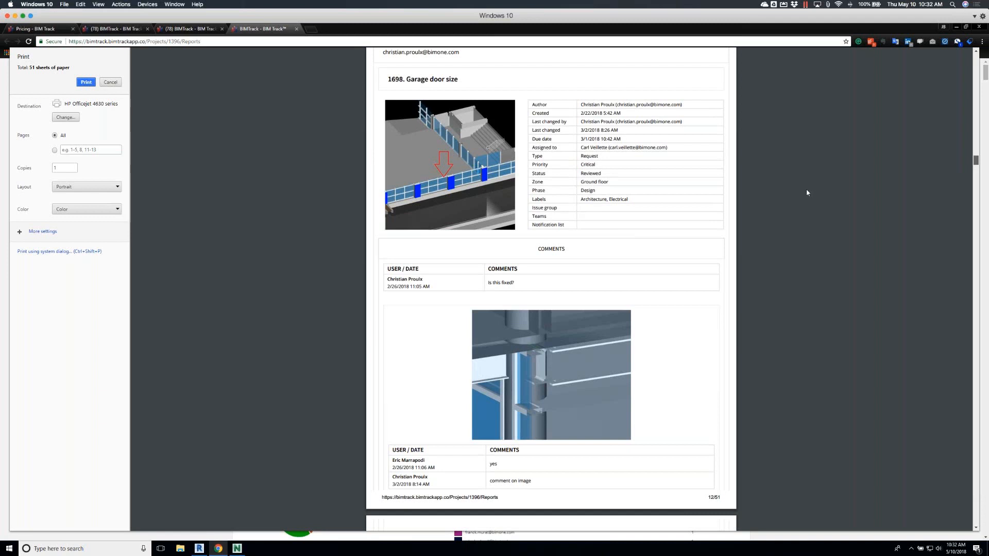
pyautogui.click(110, 82)
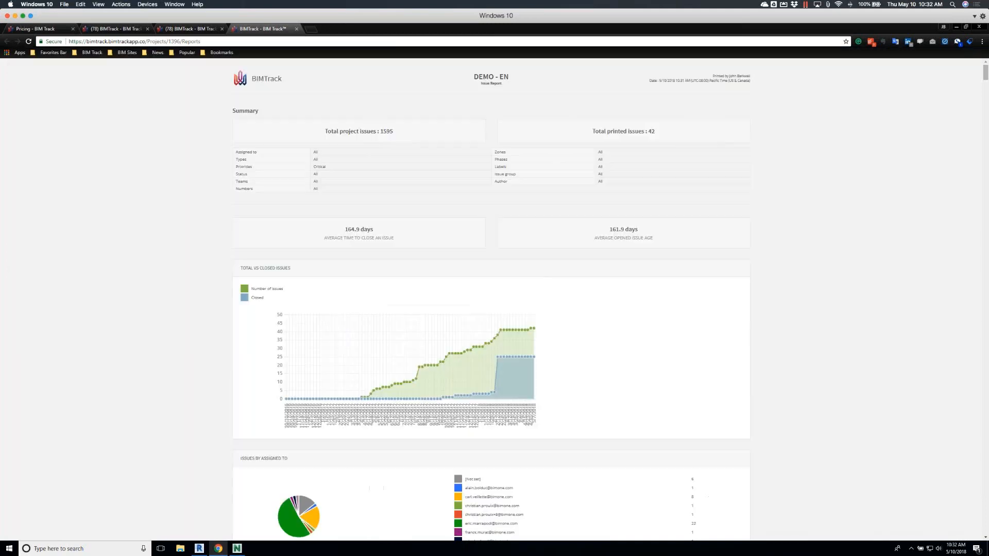